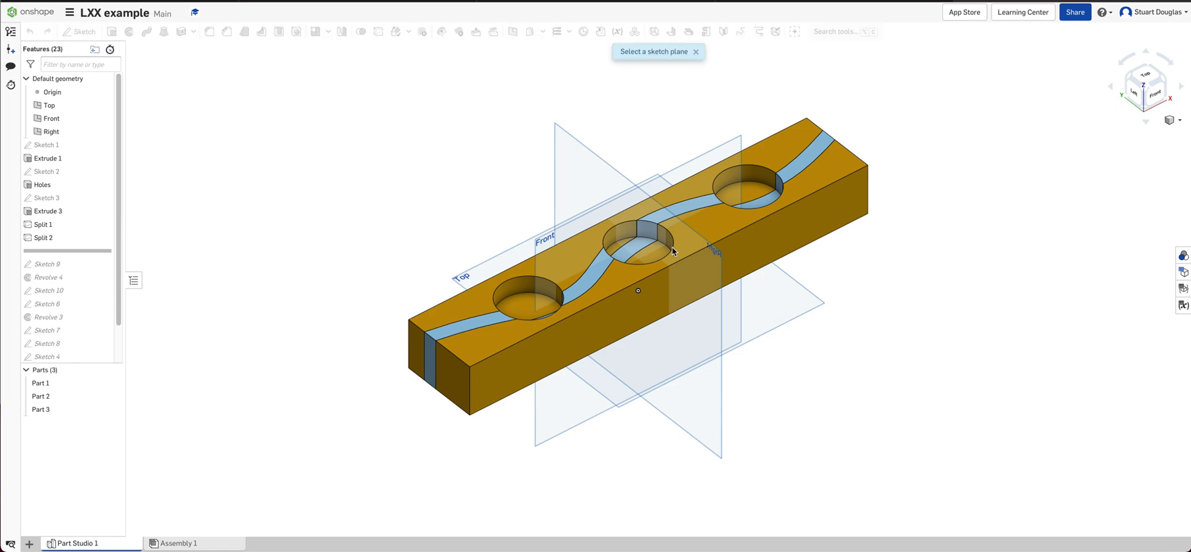
Step: Start a sketch on the Front plane, view it straight on, and set the model display to Translucent
{"action": "left_click", "coordinate": [545, 240]}
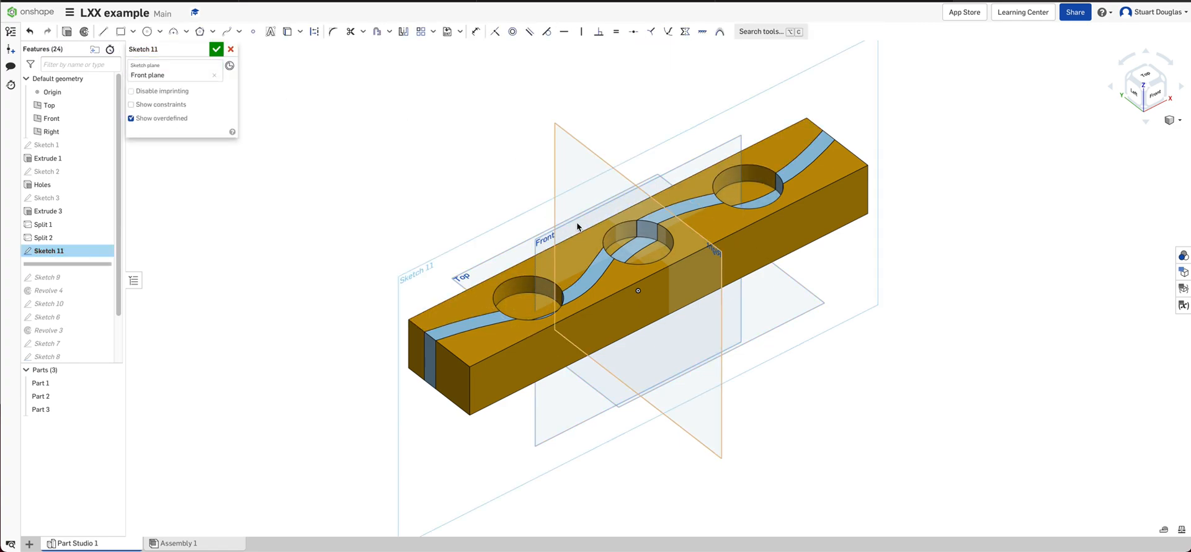
{"action": "key", "text": "n"}
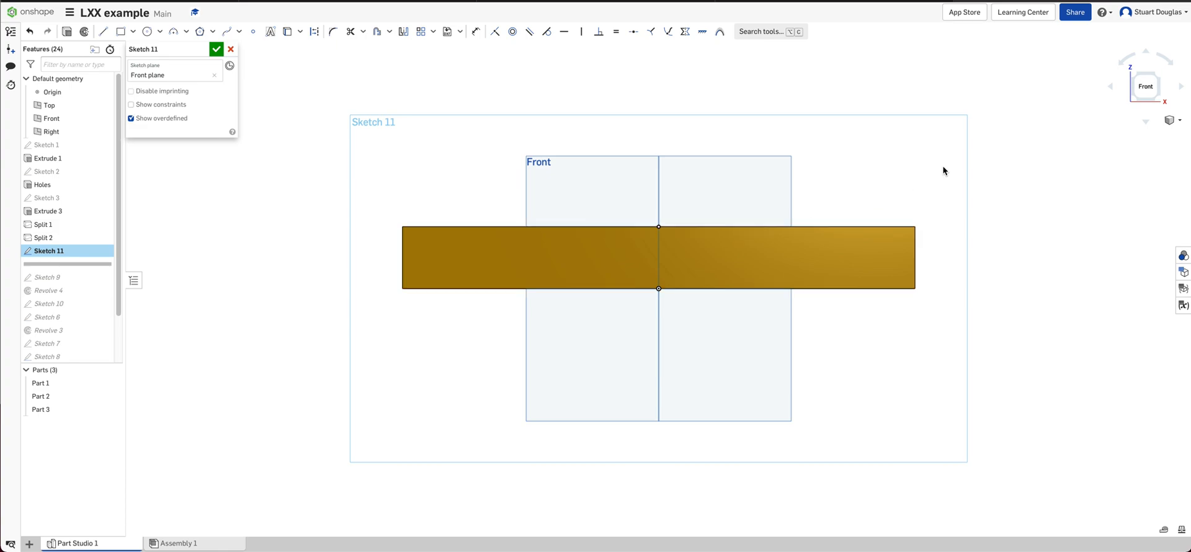
{"action": "left_click", "coordinate": [1180, 122]}
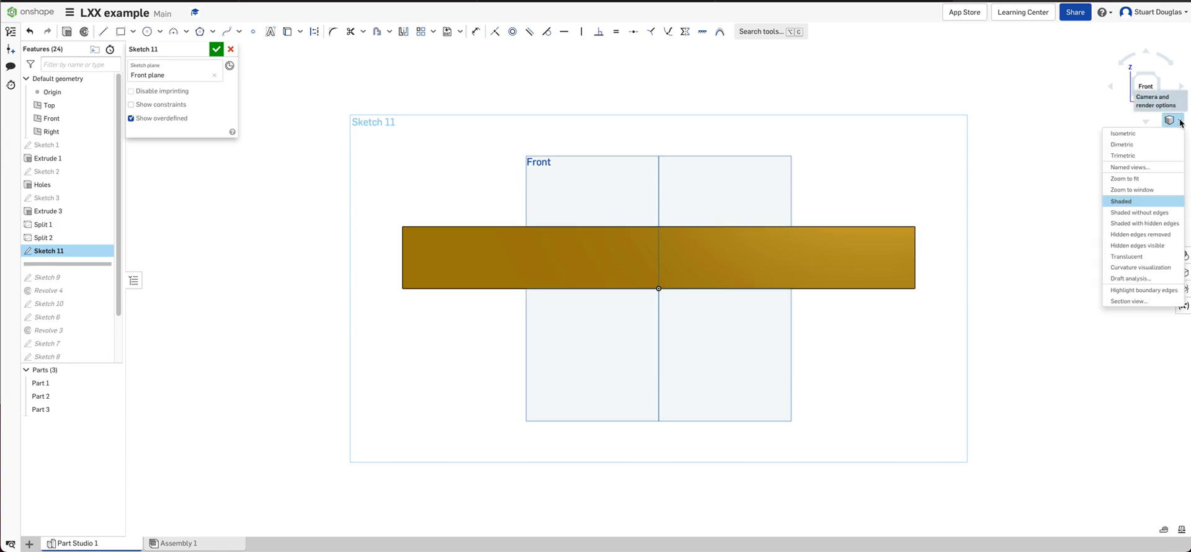
{"action": "left_click", "coordinate": [1130, 257]}
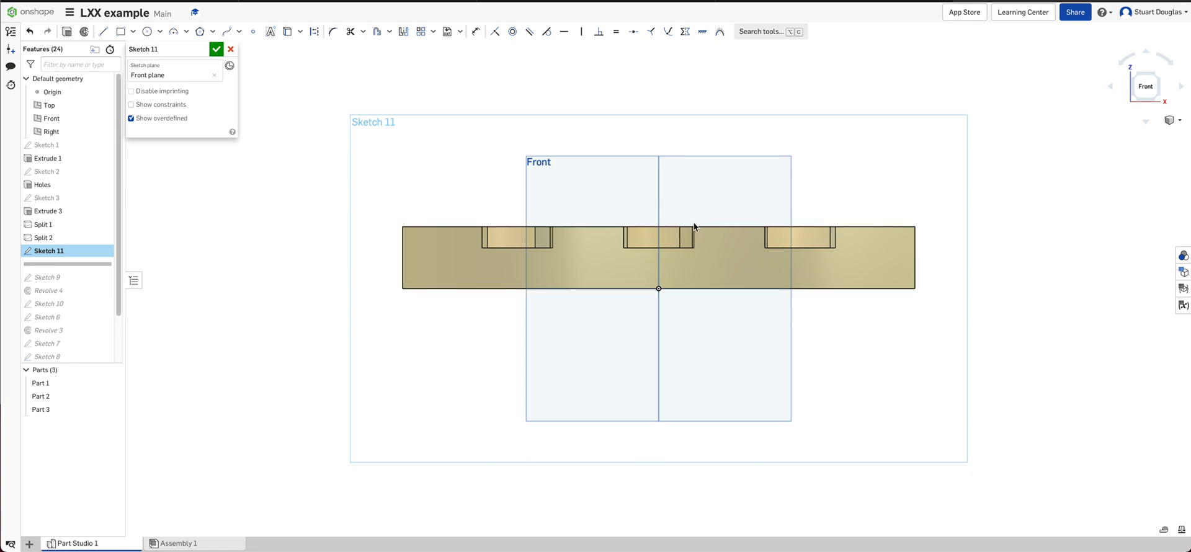
{"action": "scroll", "coordinate": [679, 235], "scroll_direction": "up", "scroll_amount": 6}
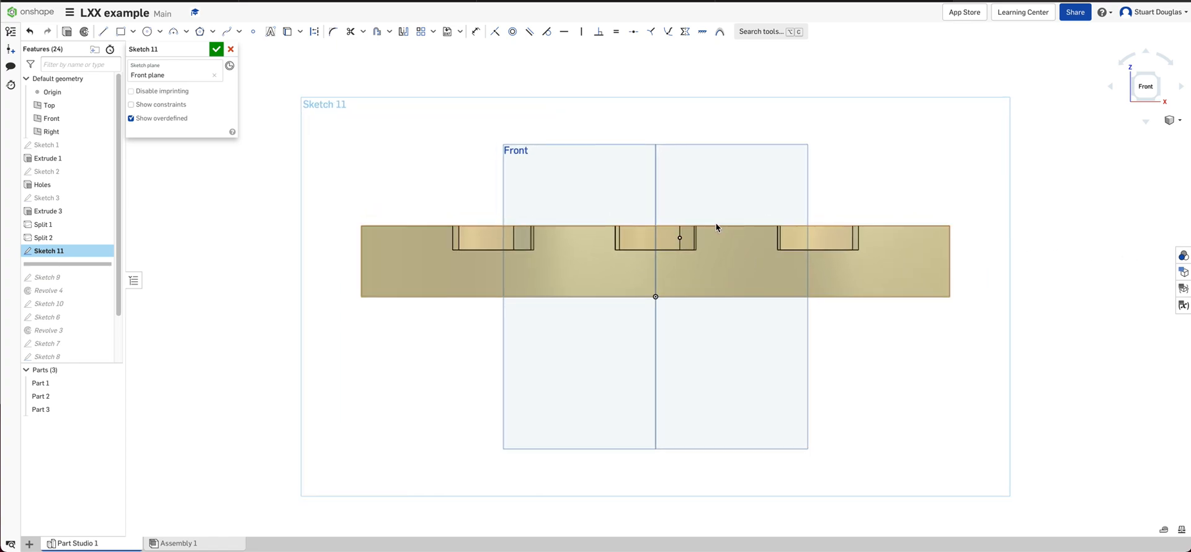
{"action": "scroll", "coordinate": [510, 256], "scroll_direction": "up", "scroll_amount": 1}
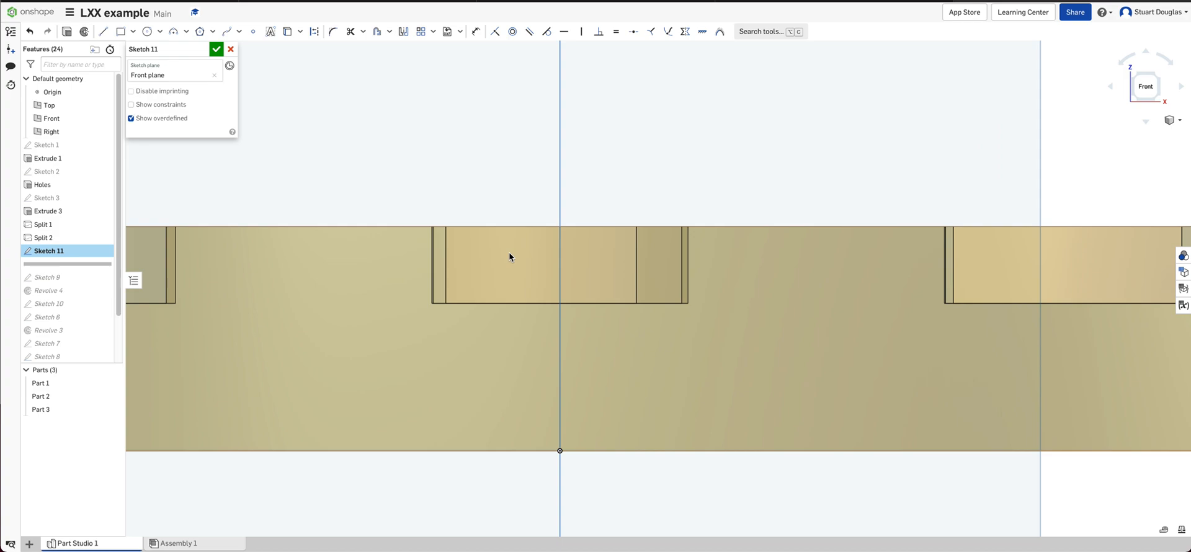
Step: Draw a vertical line along the middle hole's centre axis, from above the block to just below the hole's floor
{"action": "left_click", "coordinate": [103, 31]}
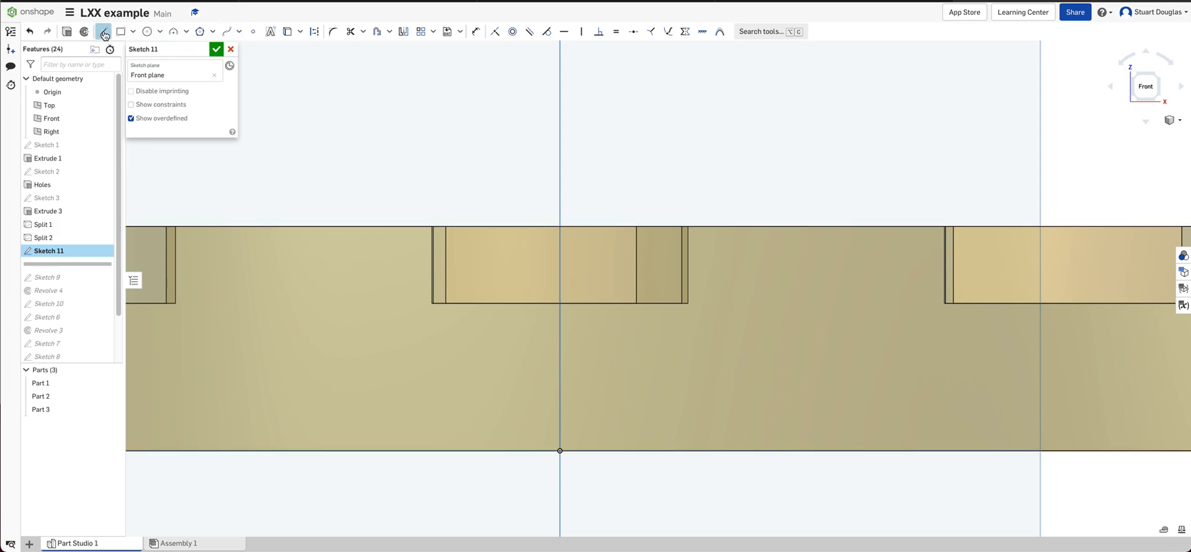
{"action": "left_click", "coordinate": [559, 177]}
{"action": "left_click", "coordinate": [559, 169]}
{"action": "left_click", "coordinate": [560, 306]}
{"action": "key", "text": "Escape"}
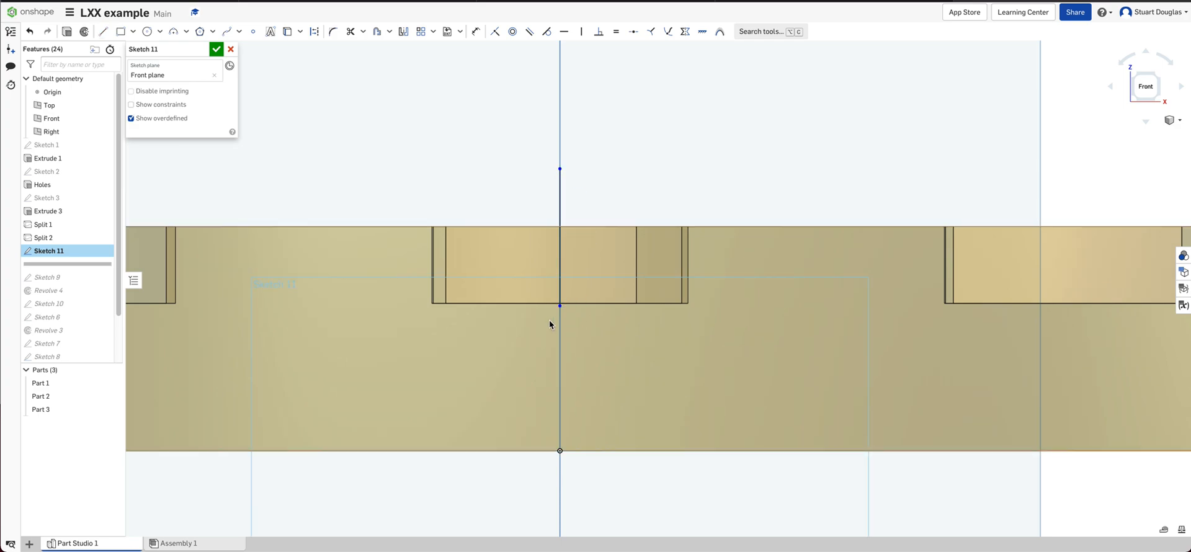
Step: Dimension the vertical line's lower endpoint at 0 mm from the middle hole's floor
{"action": "scroll", "coordinate": [552, 311], "scroll_direction": "up", "scroll_amount": 8}
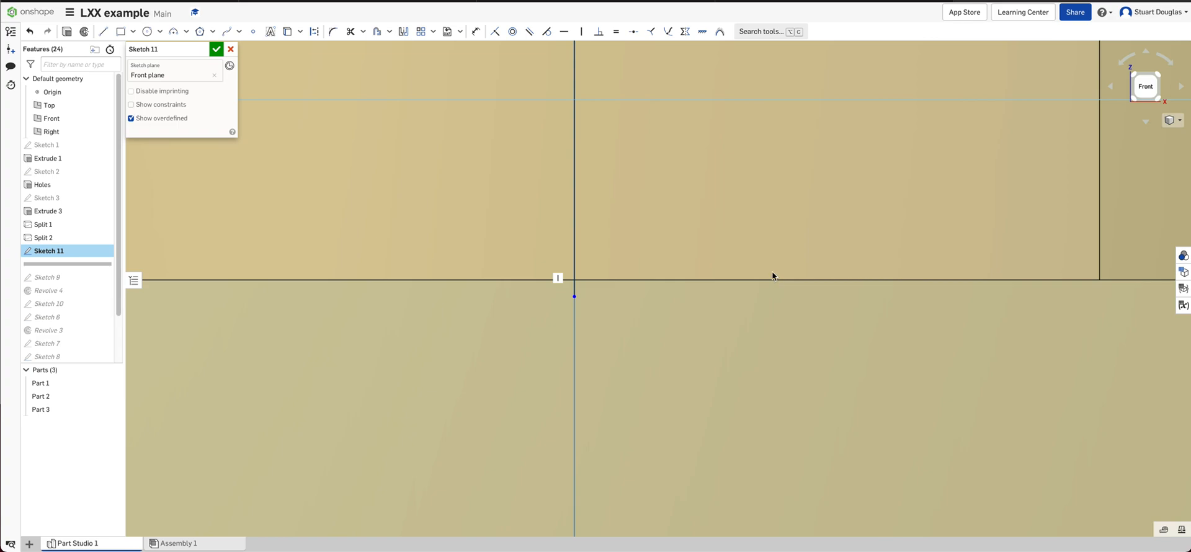
{"action": "left_click", "coordinate": [476, 31]}
{"action": "left_click", "coordinate": [602, 281]}
{"action": "left_click", "coordinate": [574, 297]}
{"action": "left_click", "coordinate": [429, 254]}
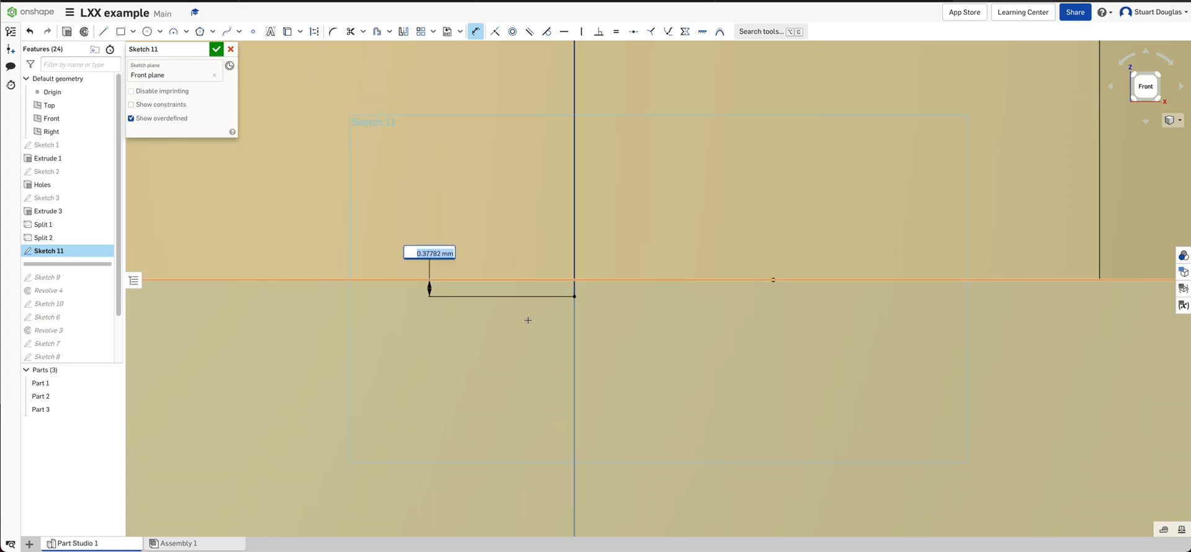
{"action": "type", "text": "0"}
{"action": "key", "text": "Return"}
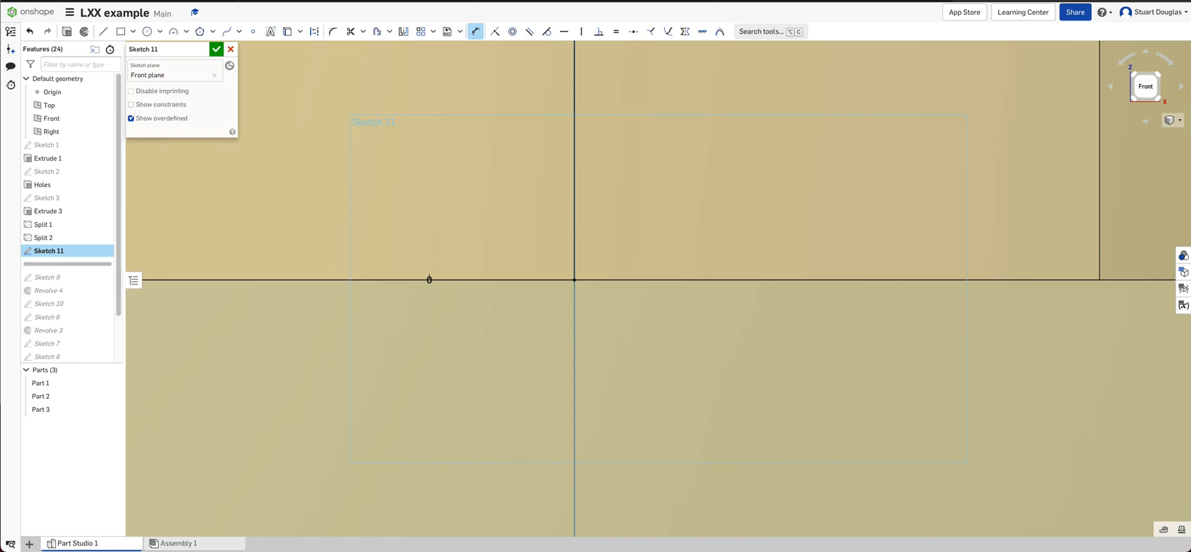
Step: Draw a horizontal line along the hole floor from the vertical line's lower end toward +X, and set its length to 20.05 mm
{"action": "left_click", "coordinate": [103, 31]}
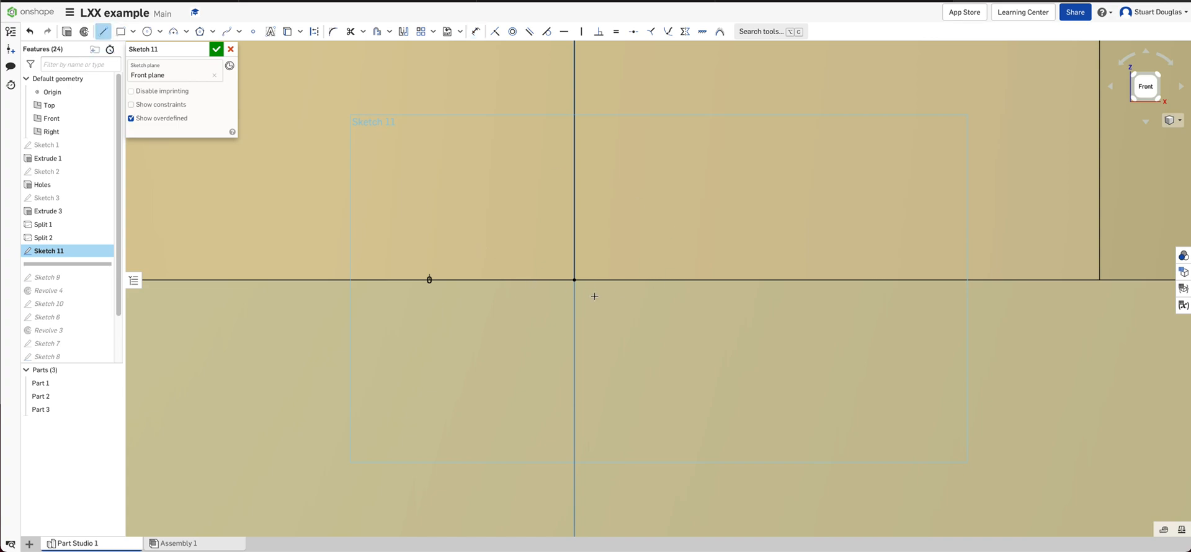
{"action": "left_click", "coordinate": [1116, 279]}
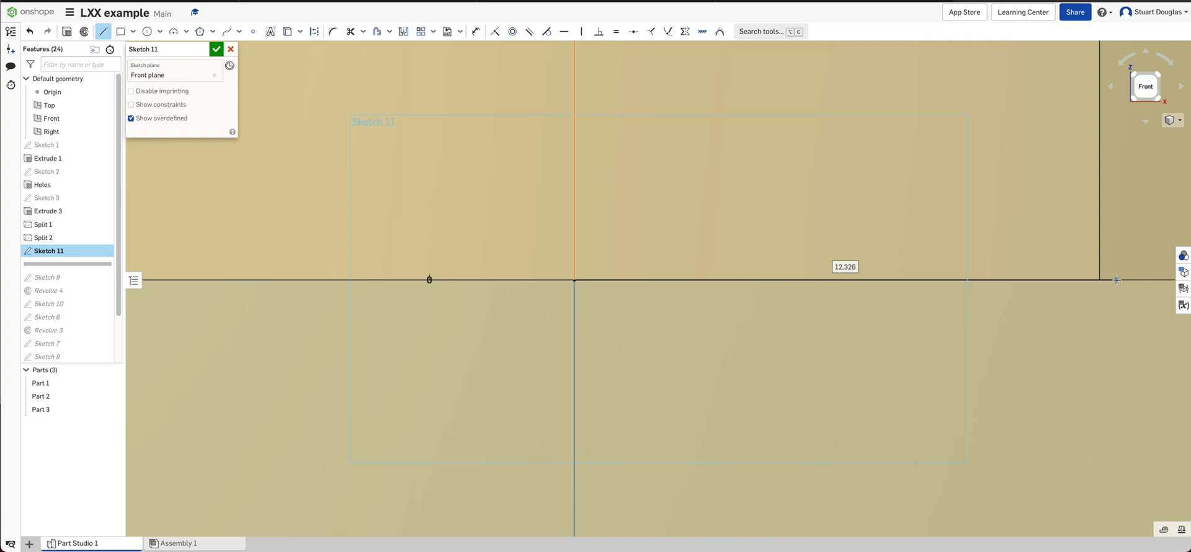
{"action": "key", "text": "u"}
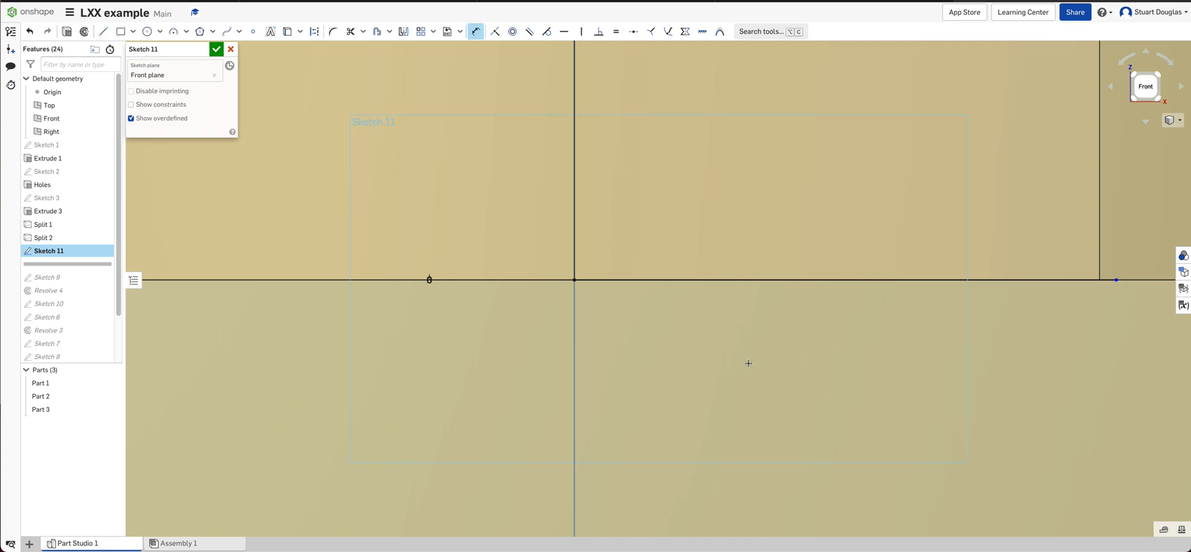
{"action": "scroll", "coordinate": [711, 342], "scroll_direction": "down", "scroll_amount": 1}
{"action": "scroll", "coordinate": [710, 339], "scroll_direction": "down", "scroll_amount": 3}
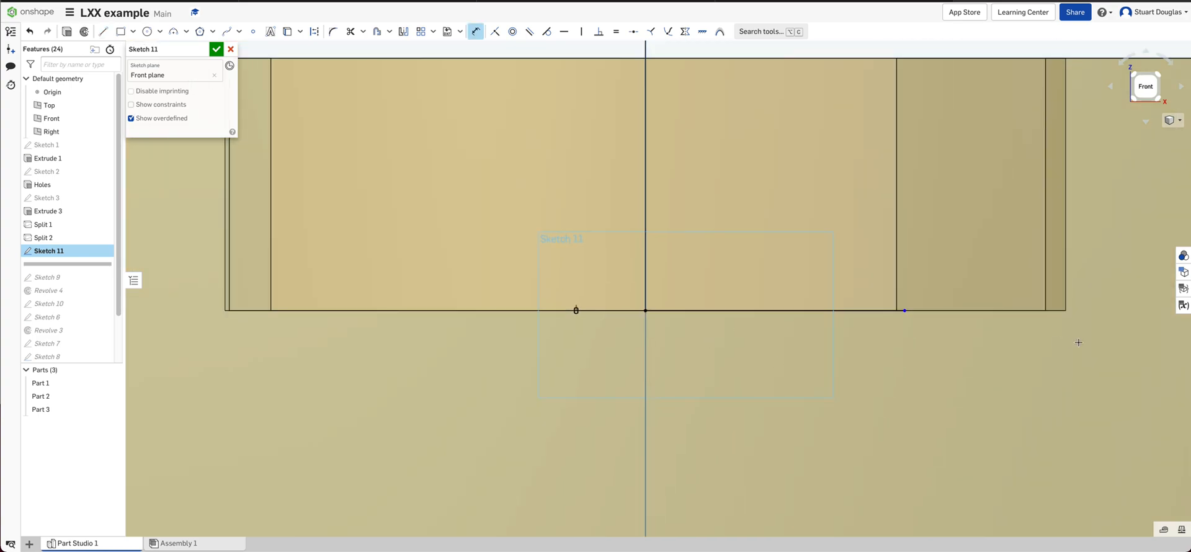
{"action": "left_click", "coordinate": [798, 311]}
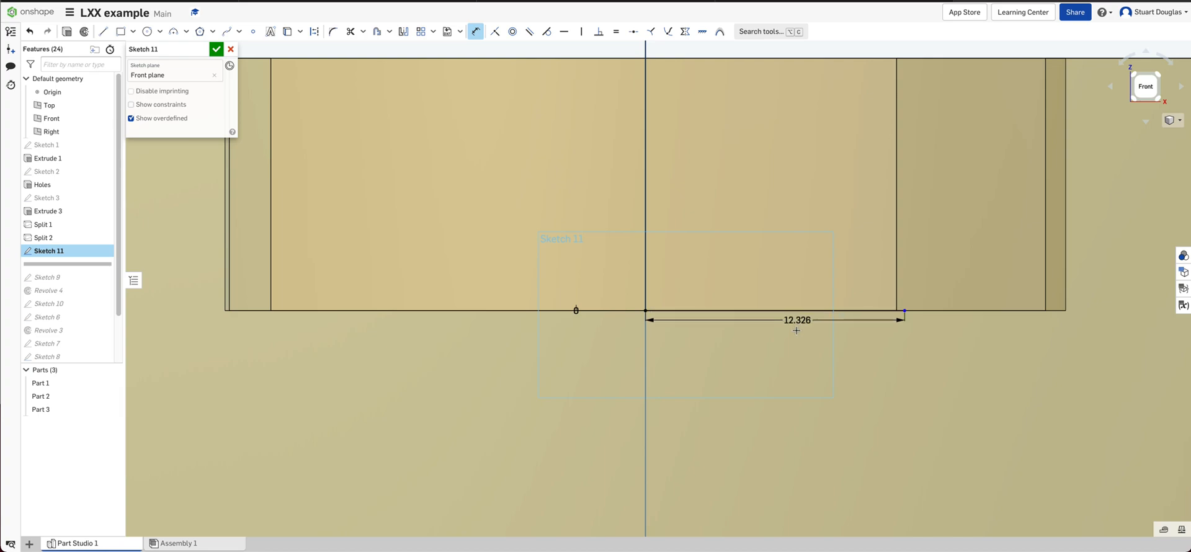
{"action": "left_click", "coordinate": [799, 349]}
{"action": "type", "text": "2"}
{"action": "key", "text": "Return"}
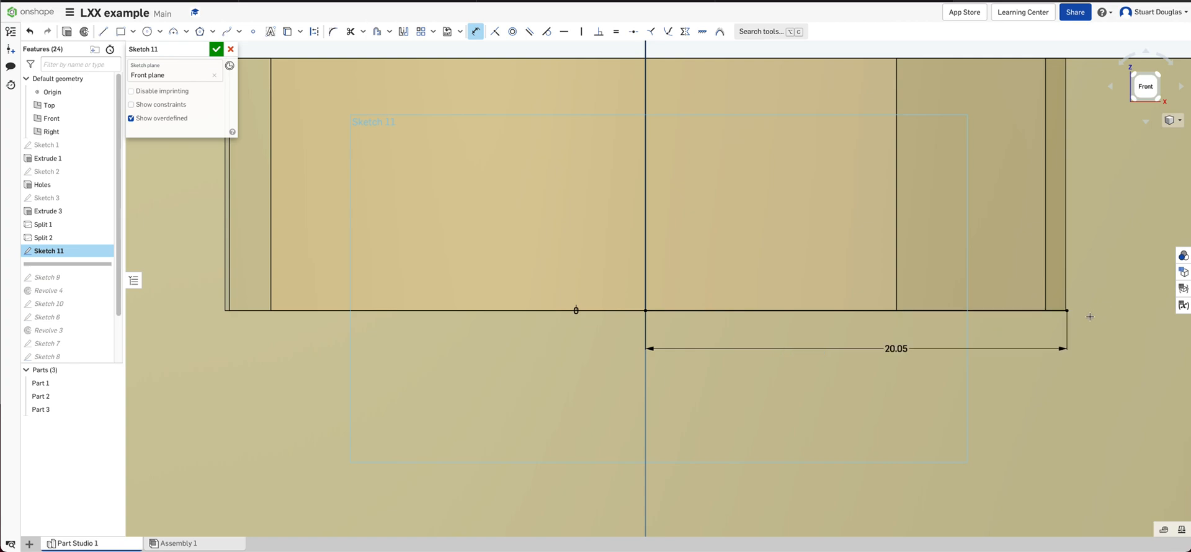
Step: Draw a vertical line about 12.5 mm long from the outer end of the 20.05 mm line to just above the block
{"action": "scroll", "coordinate": [1089, 317], "scroll_direction": "up", "scroll_amount": 5}
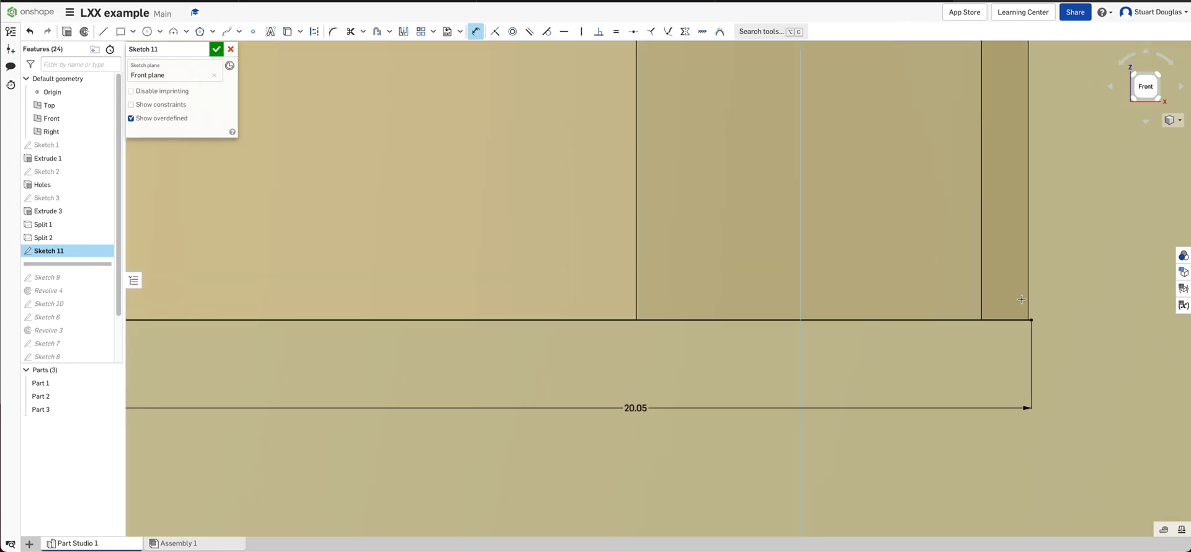
{"action": "scroll", "coordinate": [930, 302], "scroll_direction": "down", "scroll_amount": 5}
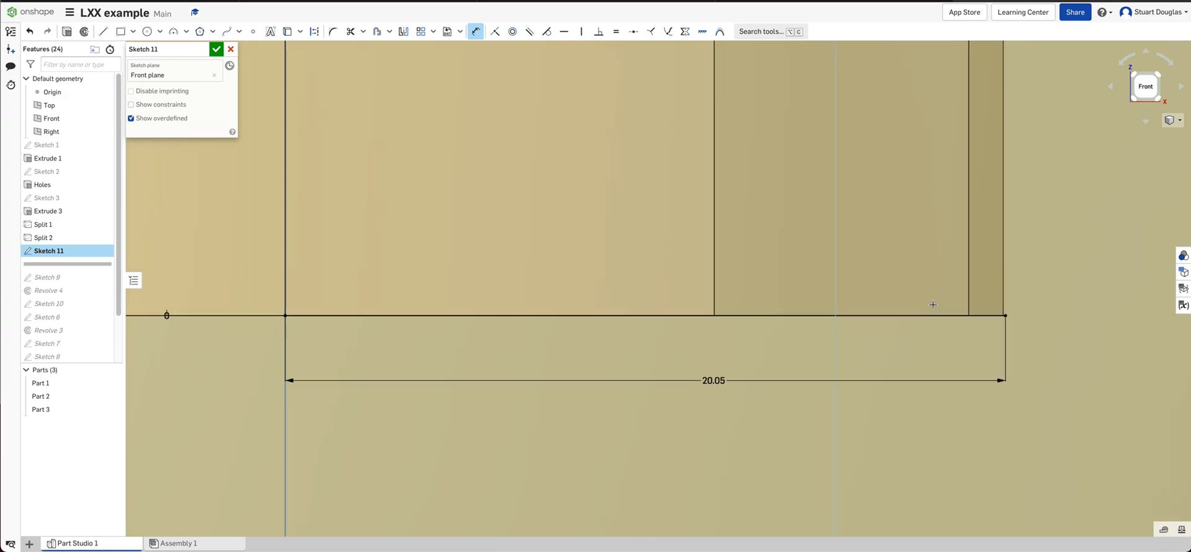
{"action": "scroll", "coordinate": [929, 304], "scroll_direction": "down", "scroll_amount": 2}
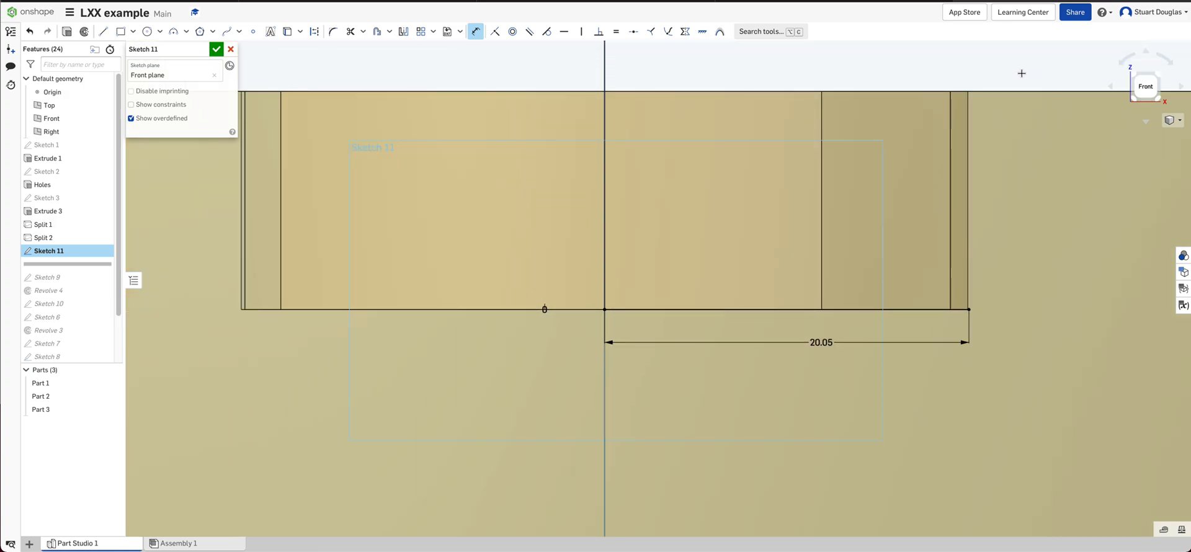
{"action": "mouse_move", "coordinate": [1046, 68]}
{"action": "middle_mouse_down"}
{"action": "mouse_move", "coordinate": [890, 142]}
{"action": "mouse_move", "coordinate": [891, 156]}
{"action": "middle_mouse_up"}
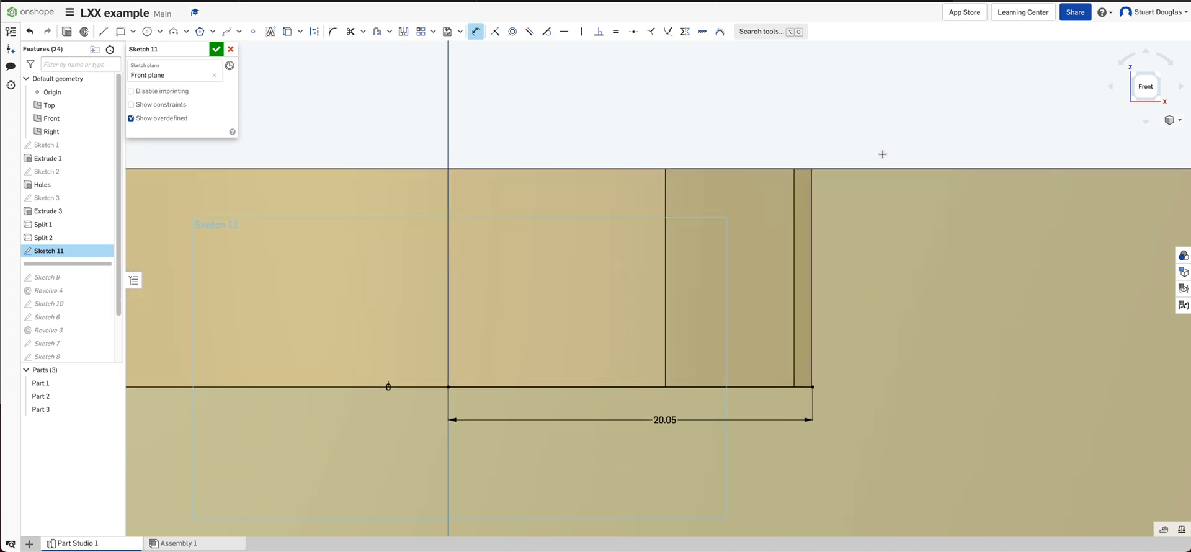
{"action": "key", "text": "l"}
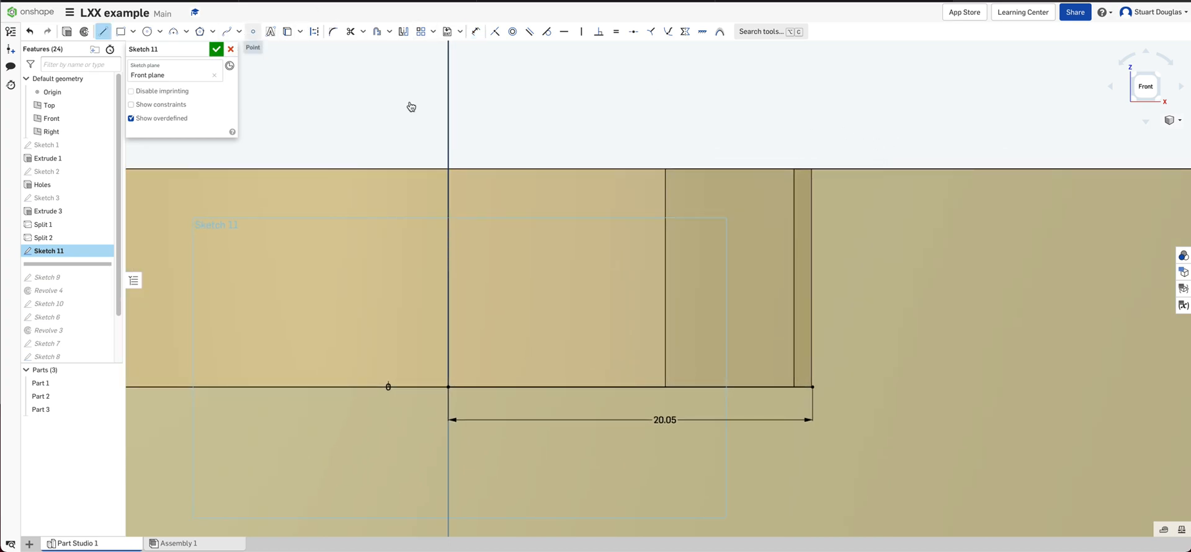
{"action": "left_click", "coordinate": [812, 387]}
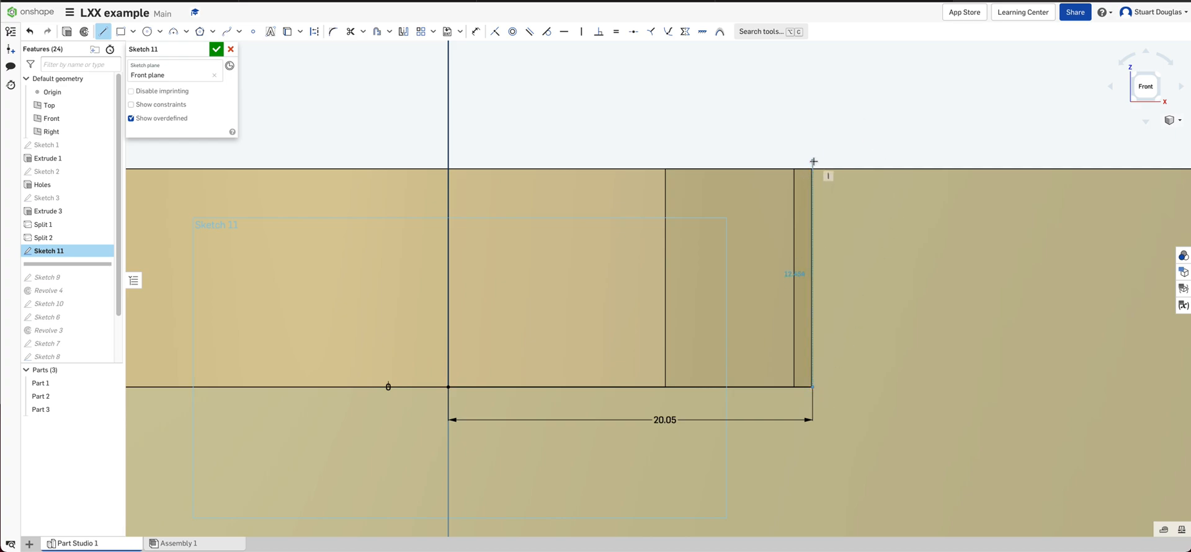
{"action": "left_click", "coordinate": [813, 160]}
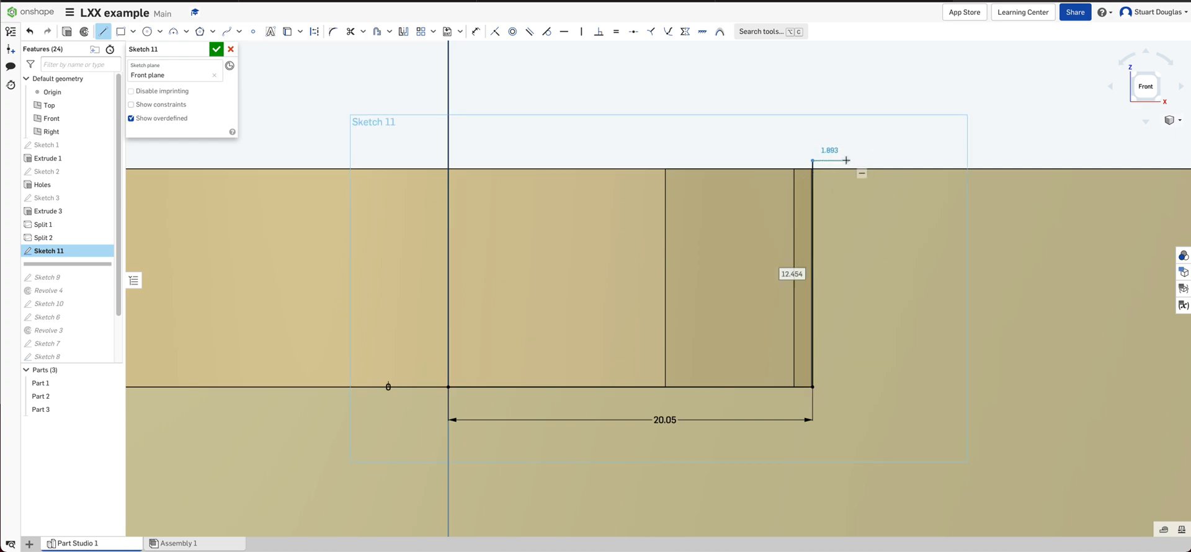
{"action": "key", "text": "Escape"}
Step: Dimension the outer vertical line's upper endpoint 0.25 mm above the block's top face
{"action": "key", "text": "d"}
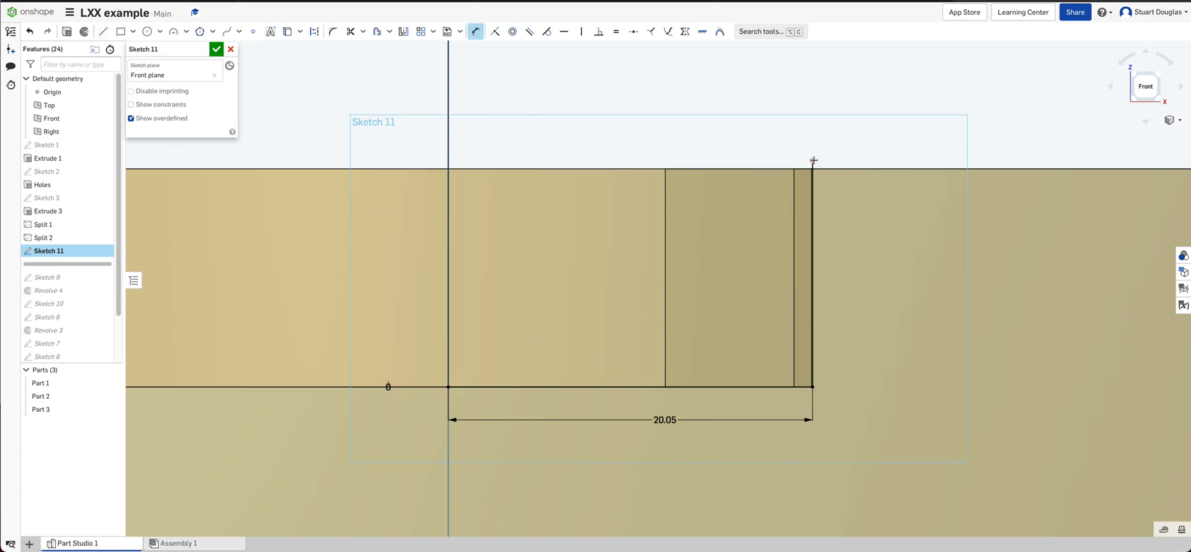
{"action": "scroll", "coordinate": [812, 161], "scroll_direction": "up", "scroll_amount": 5}
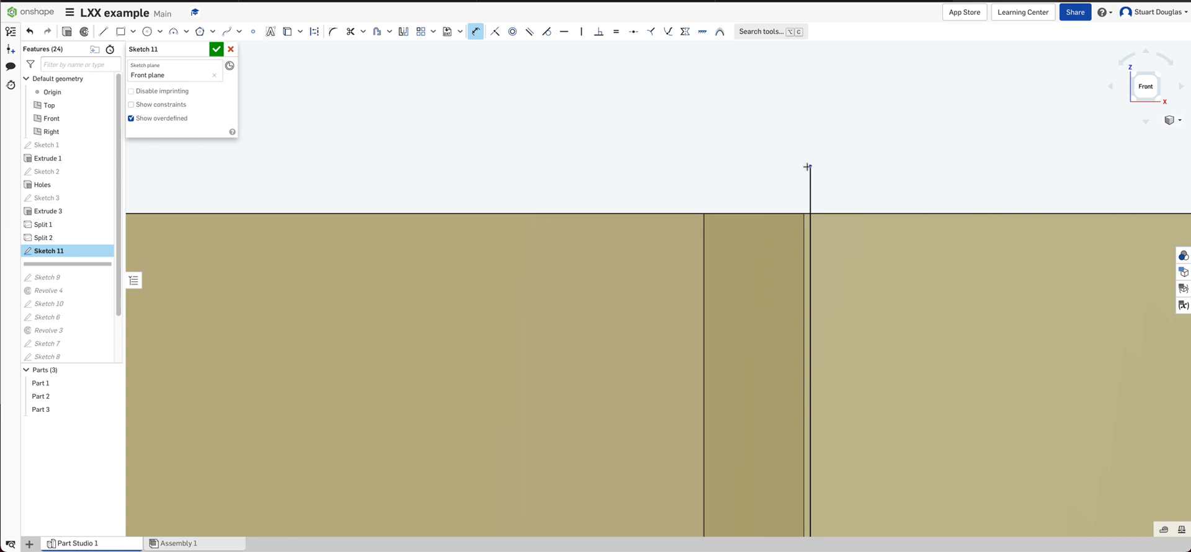
{"action": "left_click", "coordinate": [887, 214]}
{"action": "left_click", "coordinate": [668, 179]}
{"action": "type", "text": "0.2"}
{"action": "key", "text": "Return"}
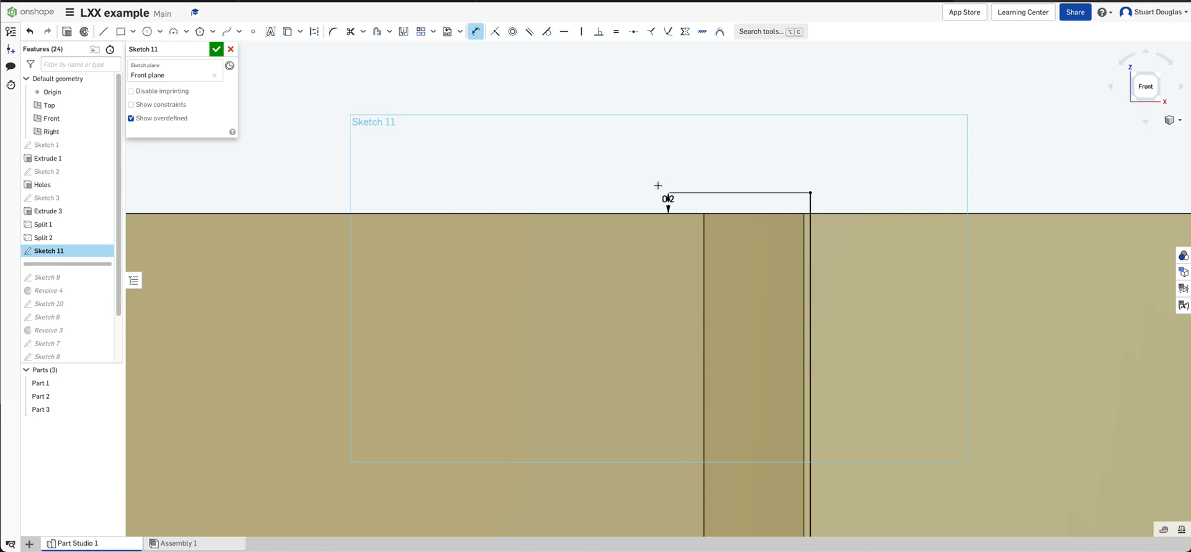
{"action": "double_click", "coordinate": [670, 200]}
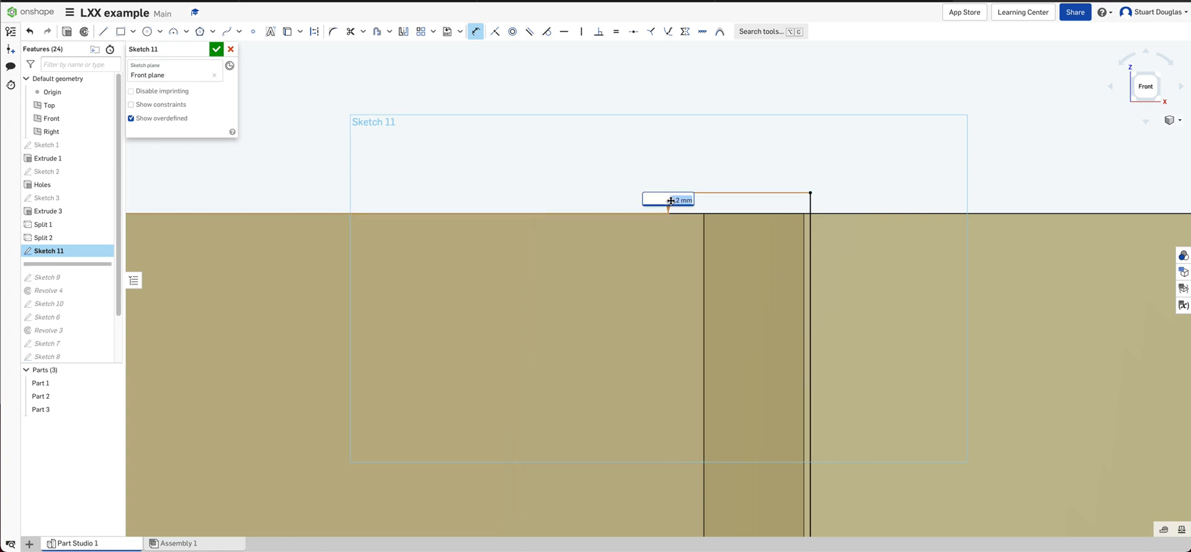
{"action": "left_click", "coordinate": [679, 200]}
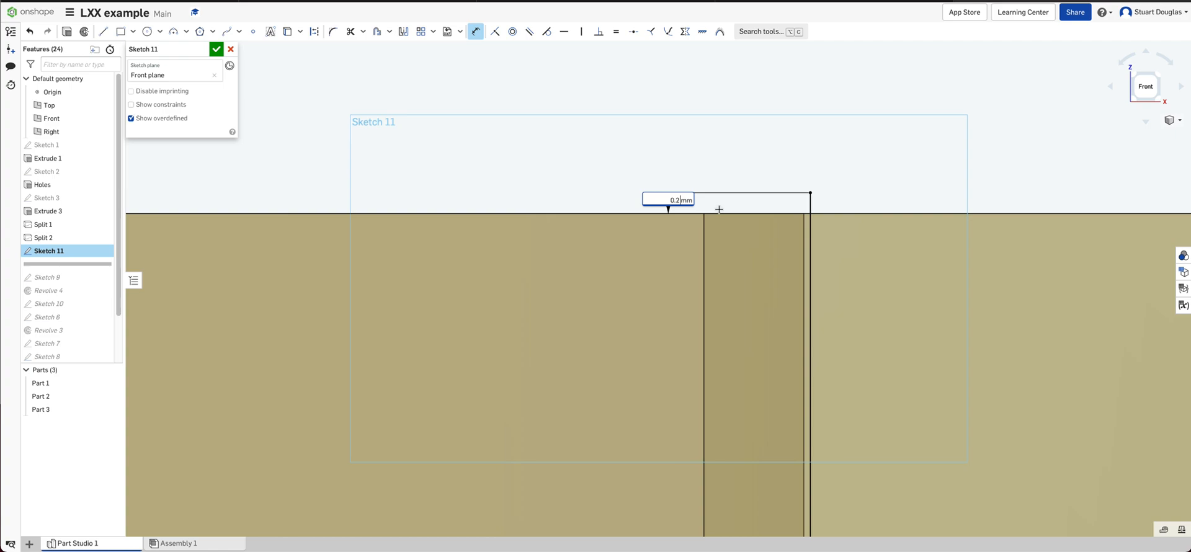
{"action": "type", "text": "5"}
{"action": "key", "text": "Return"}
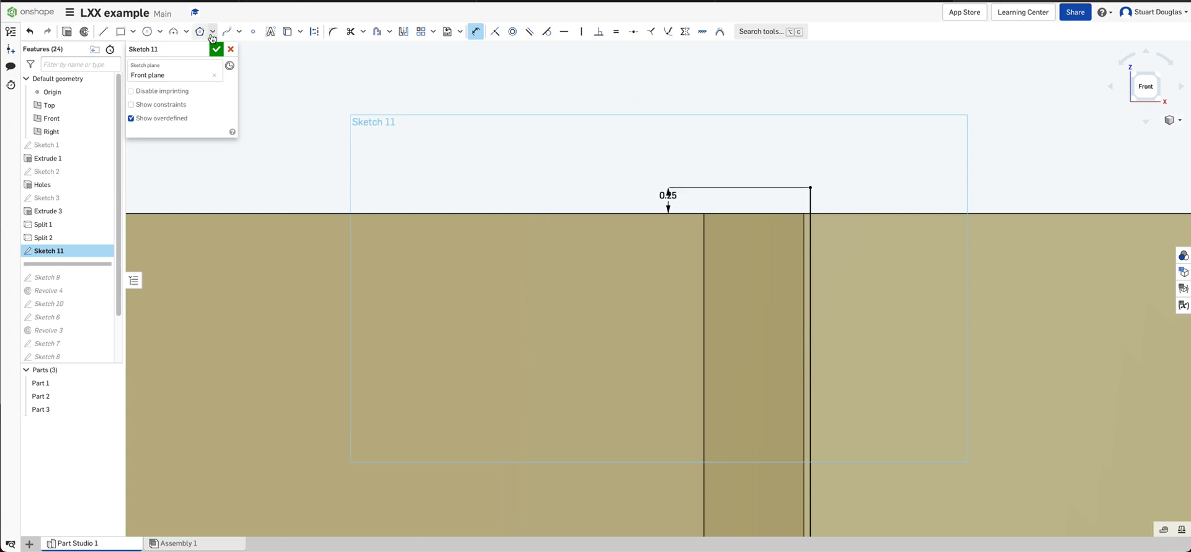
Step: Draw a horizontal line outward from the outer vertical line's upper endpoint and set its length to 3.75 mm
{"action": "left_click", "coordinate": [102, 31]}
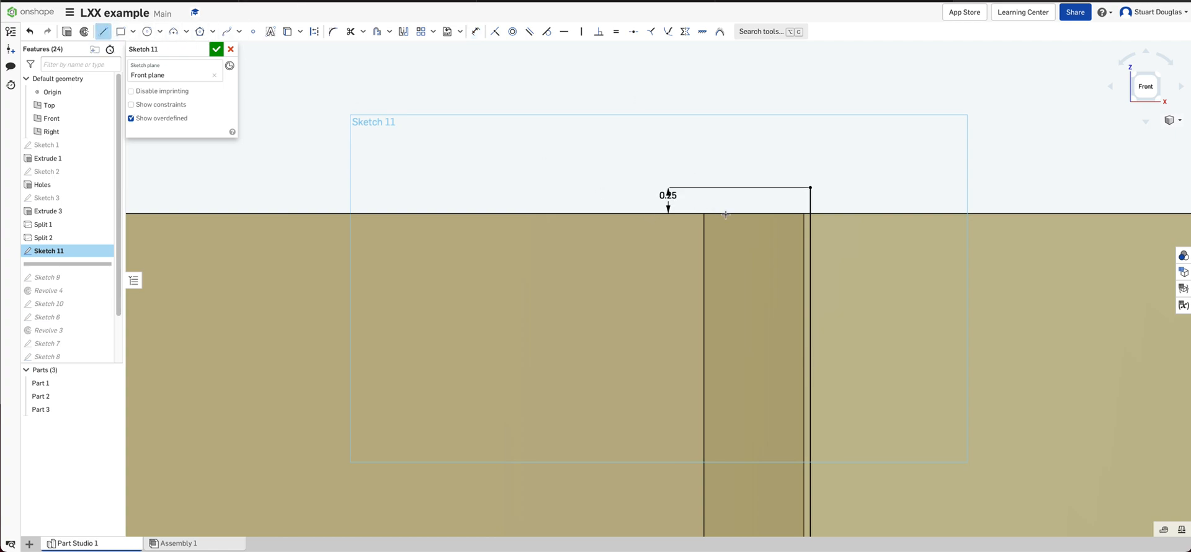
{"action": "left_click", "coordinate": [809, 187]}
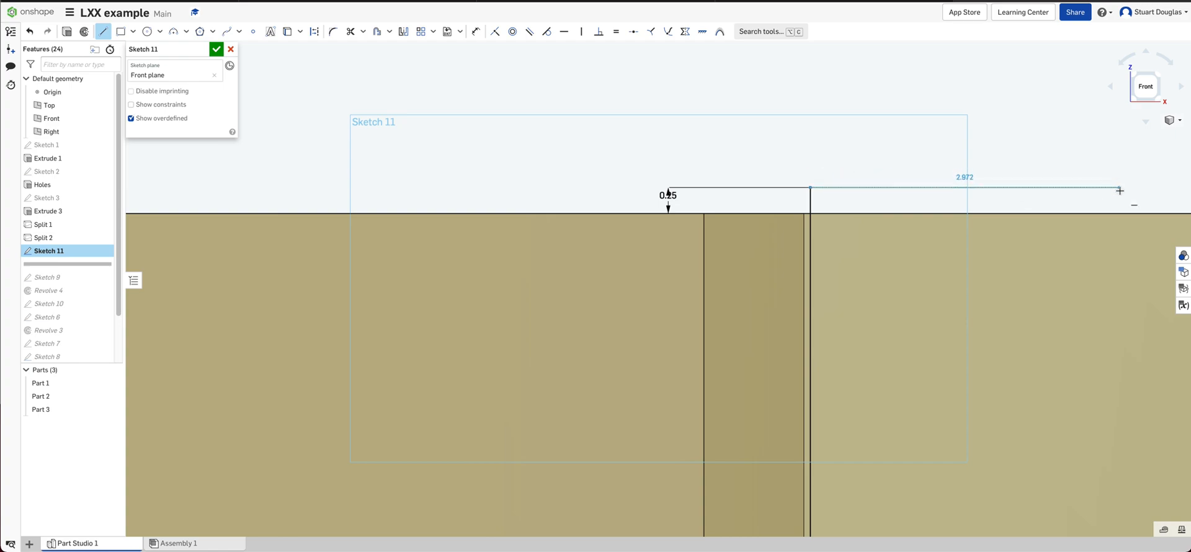
{"action": "left_click", "coordinate": [1119, 187]}
{"action": "key", "text": "u"}
{"action": "left_click", "coordinate": [1012, 188]}
{"action": "left_click", "coordinate": [1000, 268]}
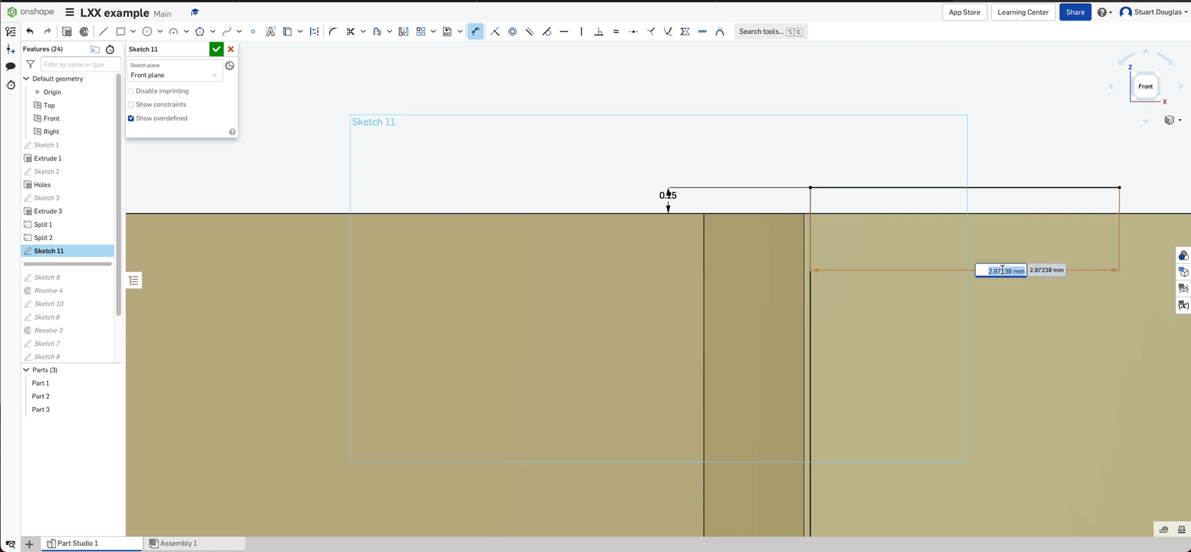
{"action": "type", "text": "3.75"}
{"action": "key", "text": "Escape"}
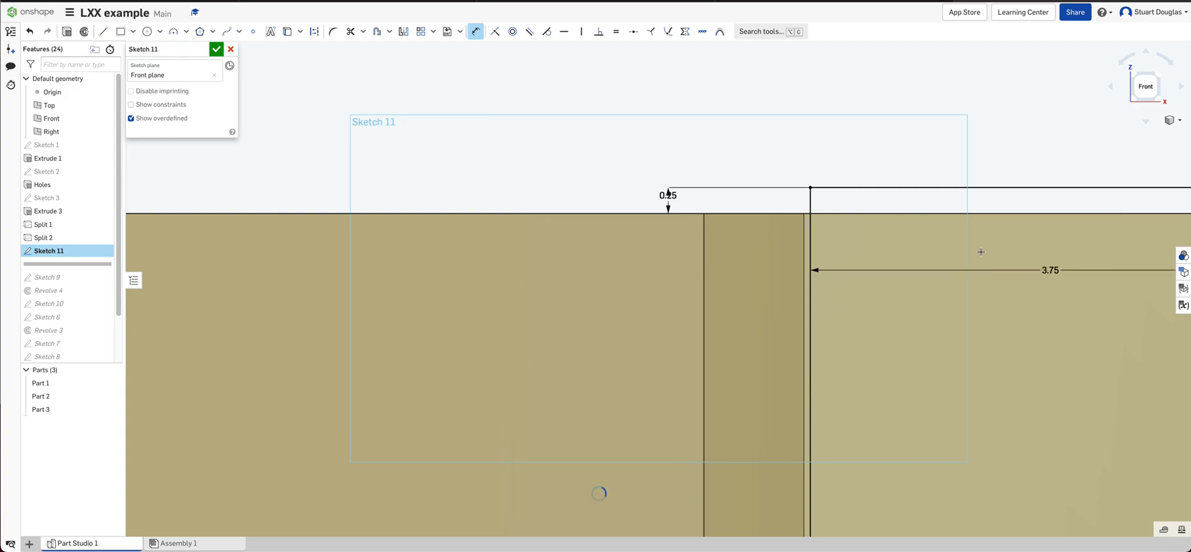
{"action": "scroll", "coordinate": [510, 261], "scroll_direction": "down", "scroll_amount": 5}
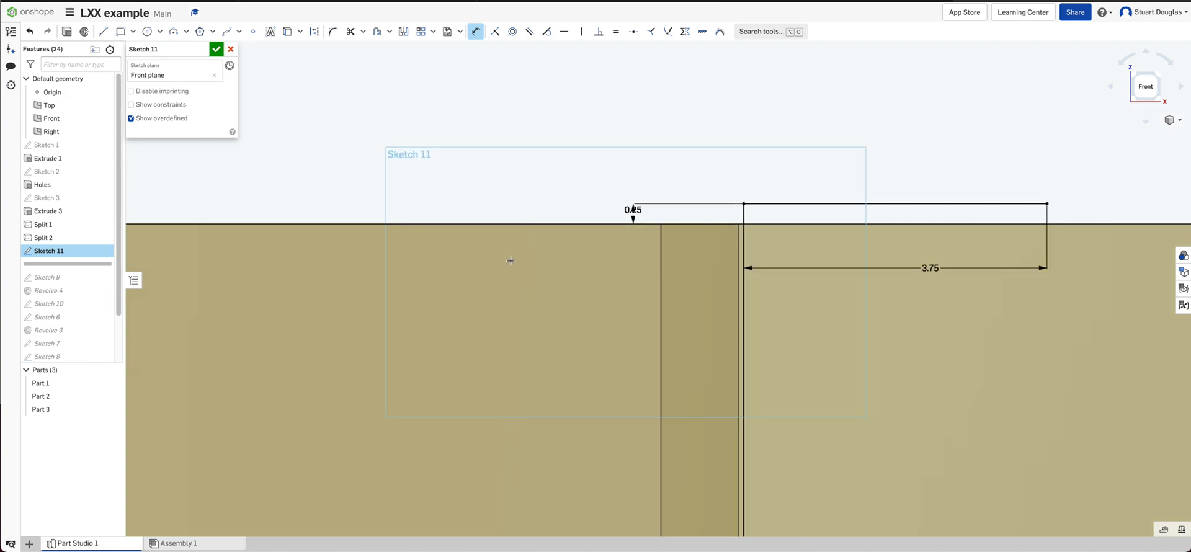
Step: Switch to the Design & Technology site and consult the Step 6 contextual working drawing for the candle holder's profile dimensions
{"action": "scroll", "coordinate": [510, 261], "scroll_direction": "down", "scroll_amount": 2}
{"action": "scroll", "coordinate": [893, 235], "scroll_direction": "up", "scroll_amount": 5}
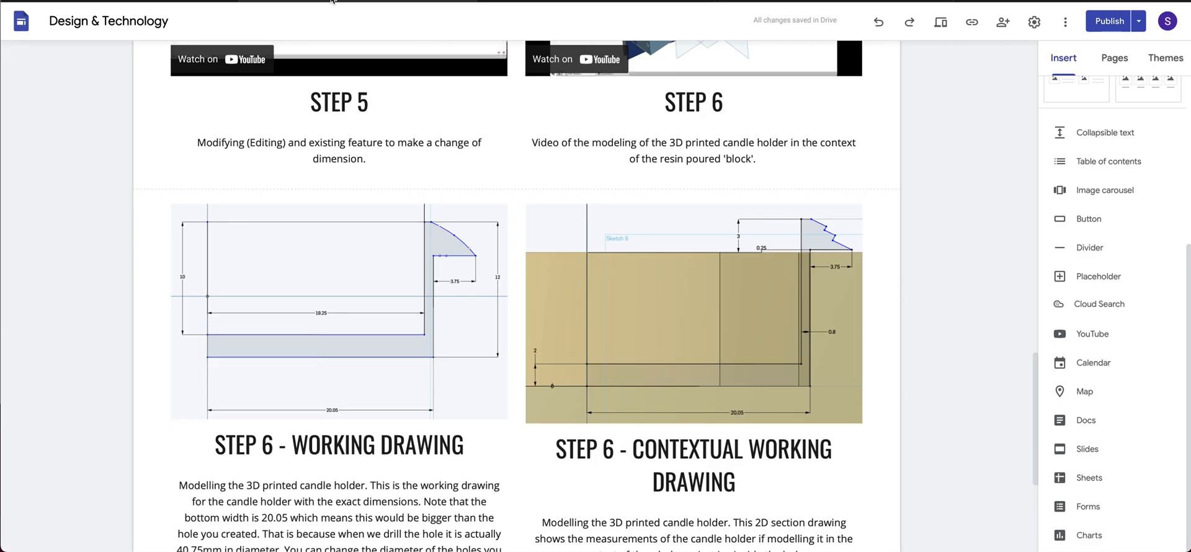
{"action": "left_click", "coordinate": [731, 289]}
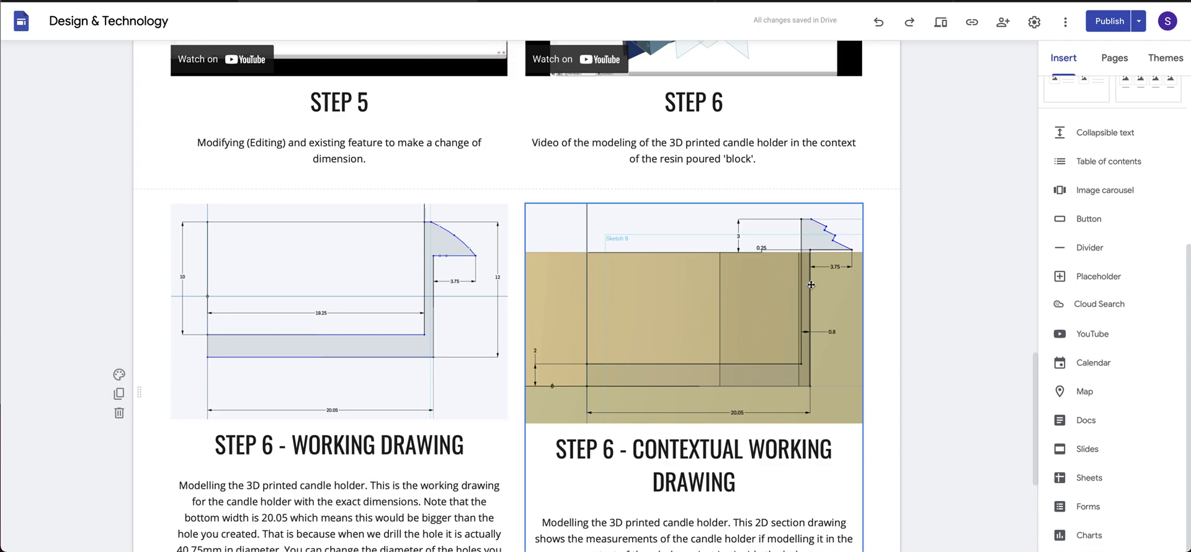
{"action": "left_click", "coordinate": [849, 86]}
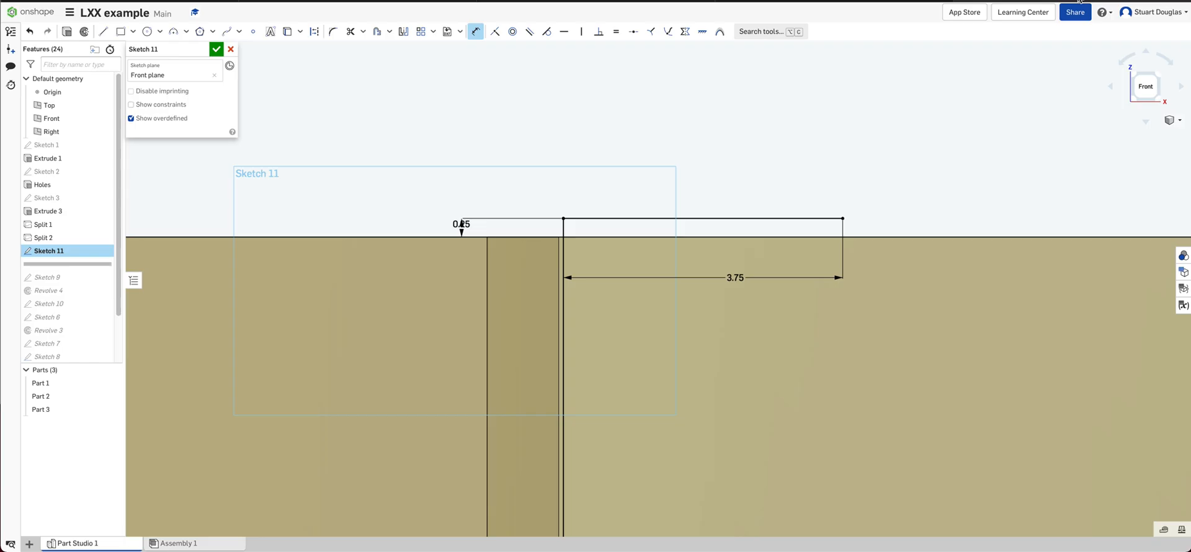
Step: Draw a horizontal line about 18.7 mm long from the axis, about 1.5 mm above the floor, and a vertical line about 12.7 mm up from its end
{"action": "scroll", "coordinate": [820, 337], "scroll_direction": "up", "scroll_amount": 3}
{"action": "scroll", "coordinate": [818, 338], "scroll_direction": "down", "scroll_amount": 10}
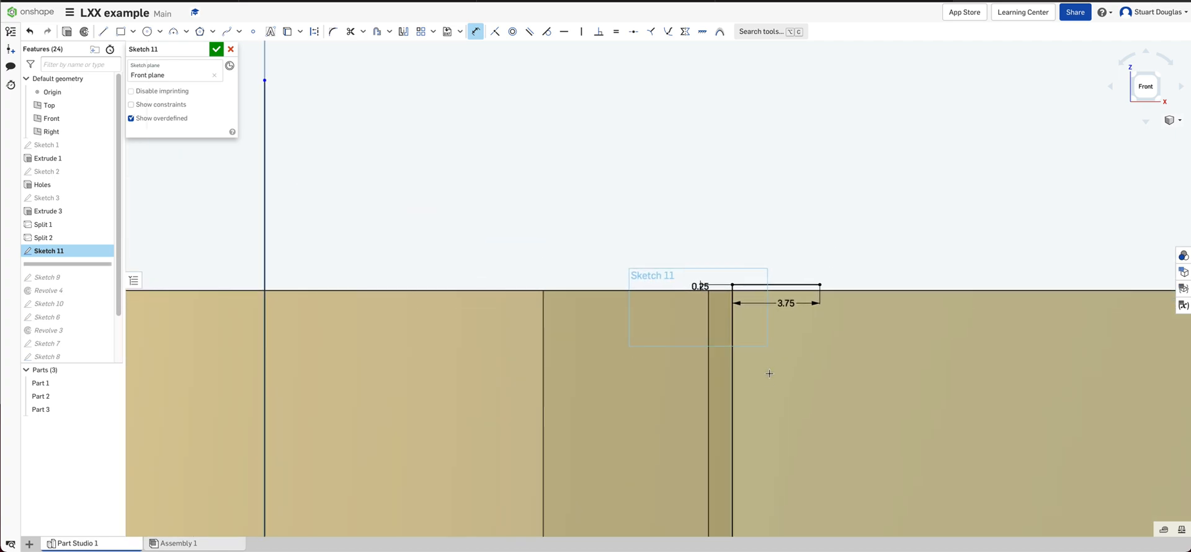
{"action": "middle_click_drag", "start_coordinate": [767, 385], "coordinate": [776, 178]}
{"action": "key", "text": "l"}
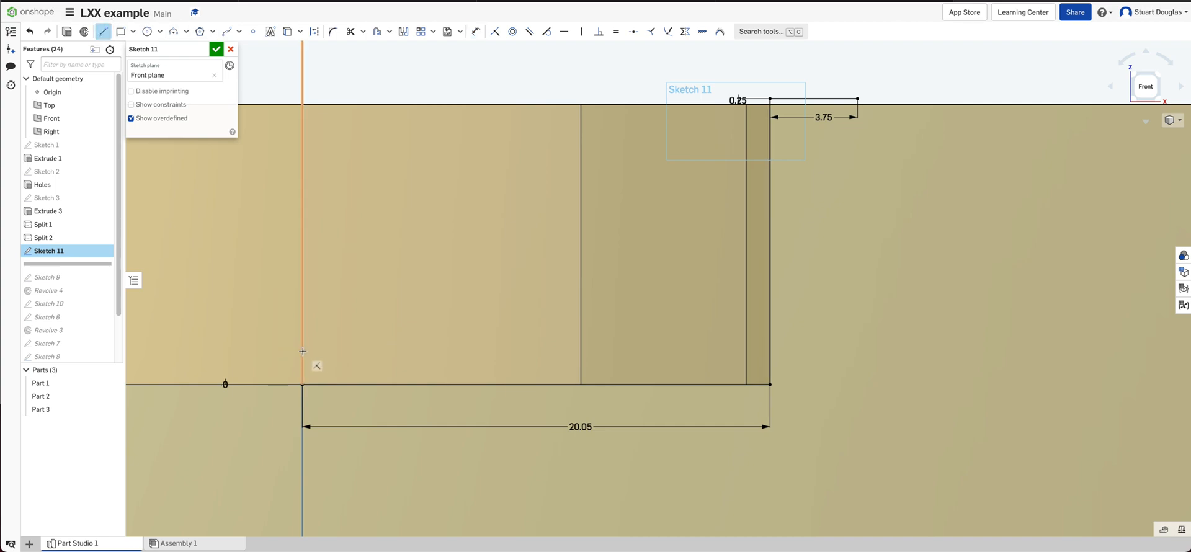
{"action": "left_click", "coordinate": [738, 351]}
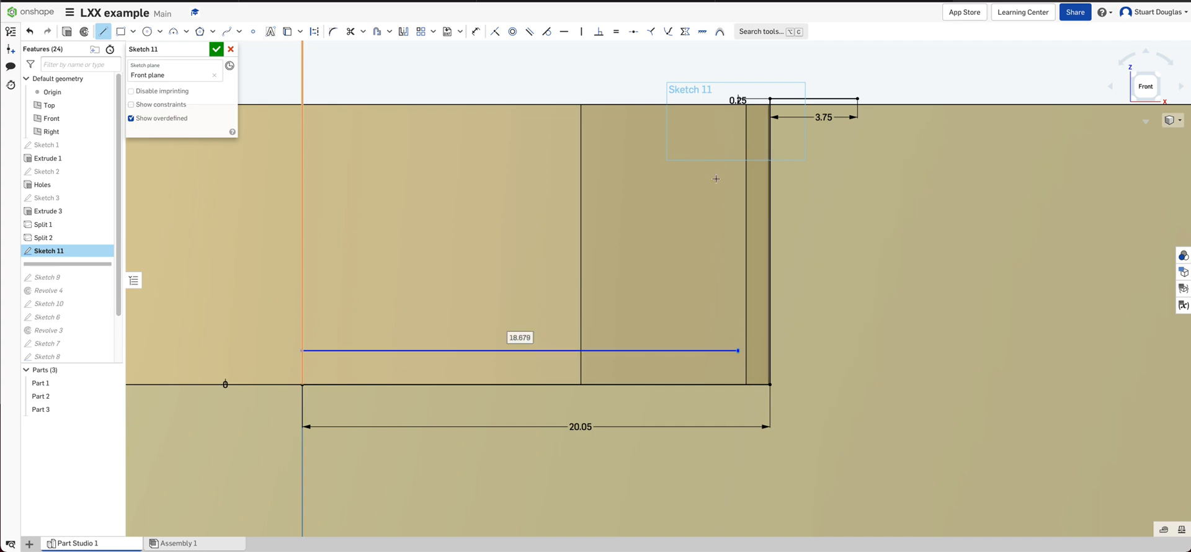
{"action": "left_click", "coordinate": [737, 54]}
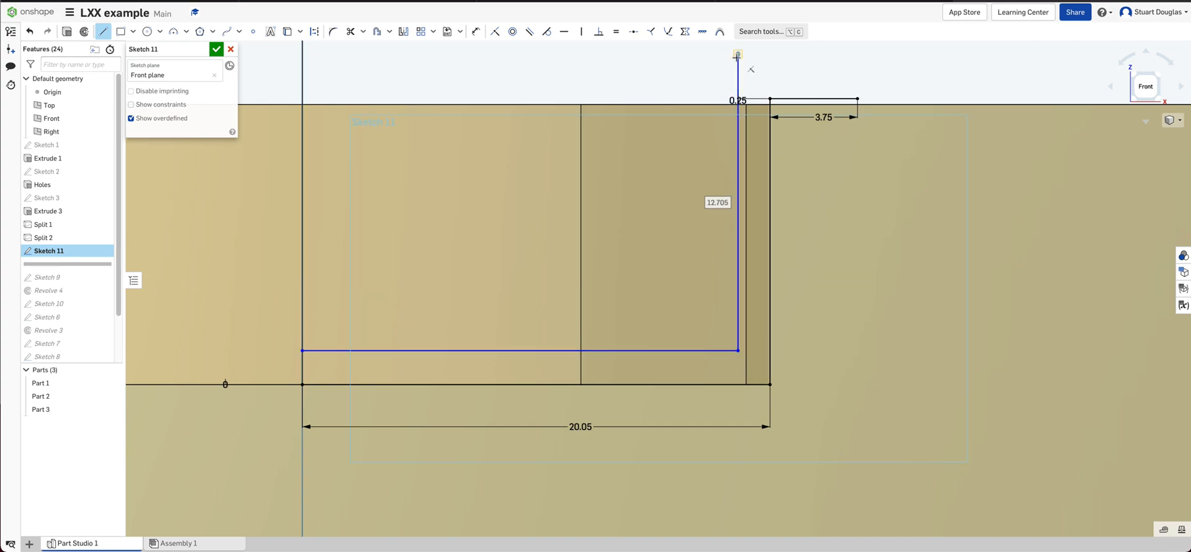
Step: Dimension the inner horizontal line 2 mm above the profile's lower horizontal line
{"action": "key", "text": "d"}
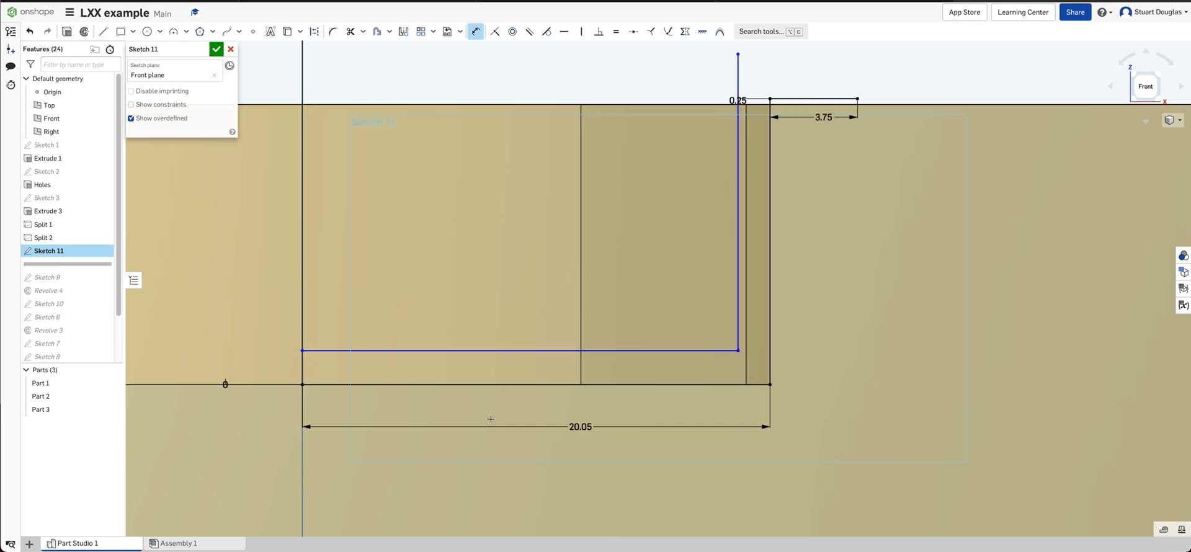
{"action": "left_click", "coordinate": [487, 351]}
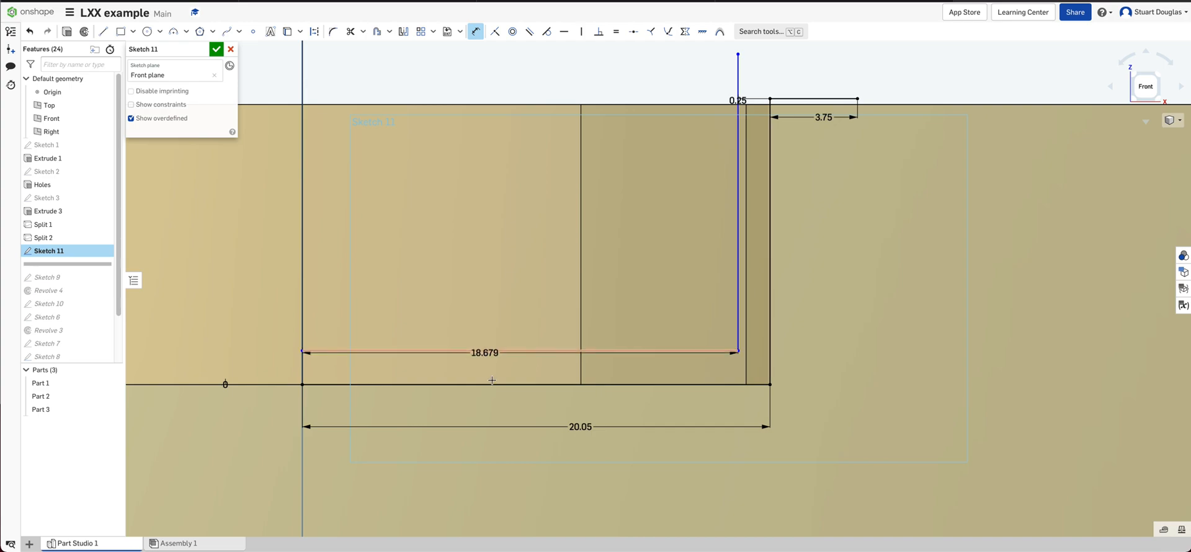
{"action": "left_click", "coordinate": [446, 384]}
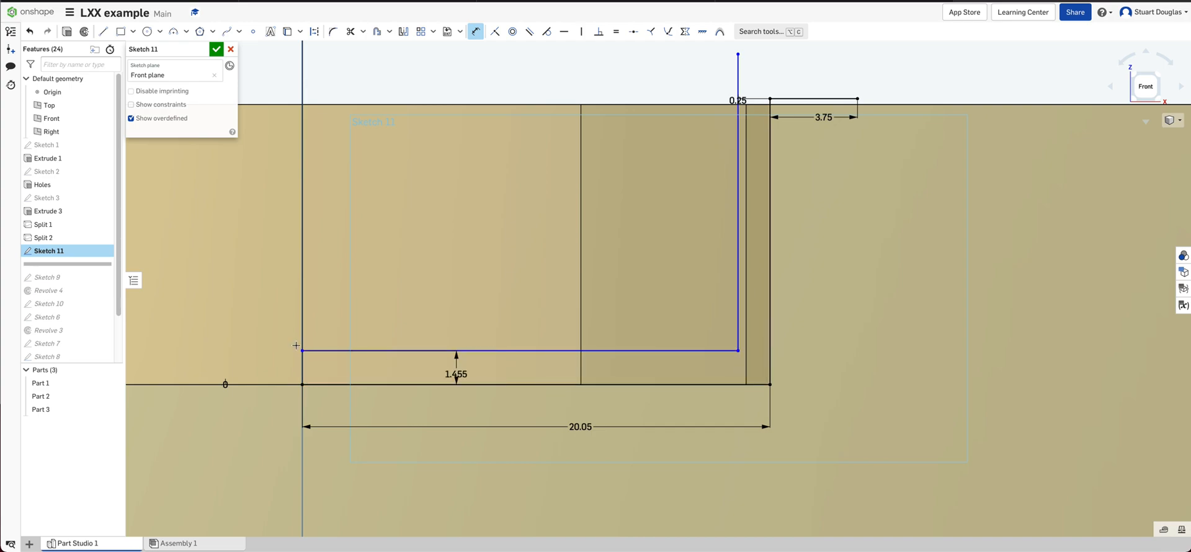
{"action": "left_click", "coordinate": [196, 333]}
{"action": "type", "text": "2"}
{"action": "key", "text": "Return"}
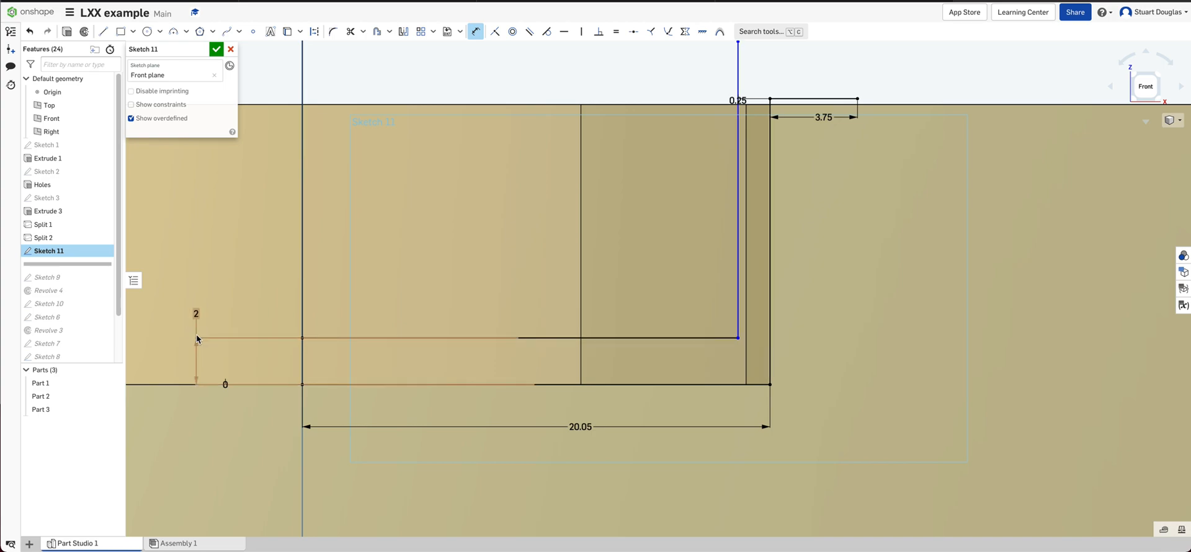
Step: Dimension the inner vertical line's upper endpoint 3 mm above the block's top face
{"action": "scroll", "coordinate": [356, 369], "scroll_direction": "down", "scroll_amount": 3}
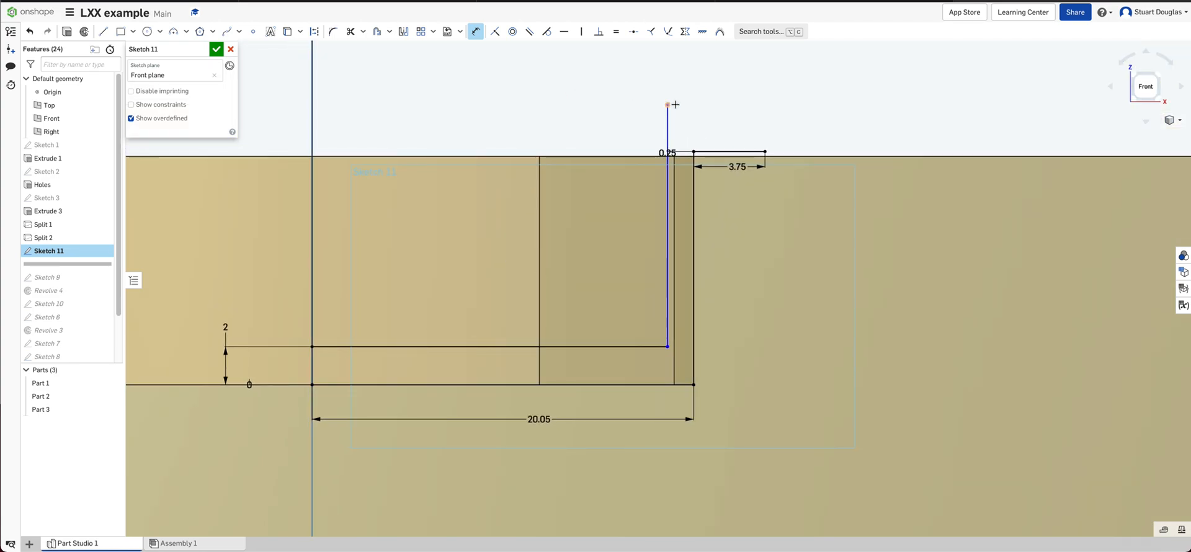
{"action": "left_click", "coordinate": [604, 157]}
{"action": "left_click", "coordinate": [508, 120]}
{"action": "type", "text": "3"}
{"action": "key", "text": "Return"}
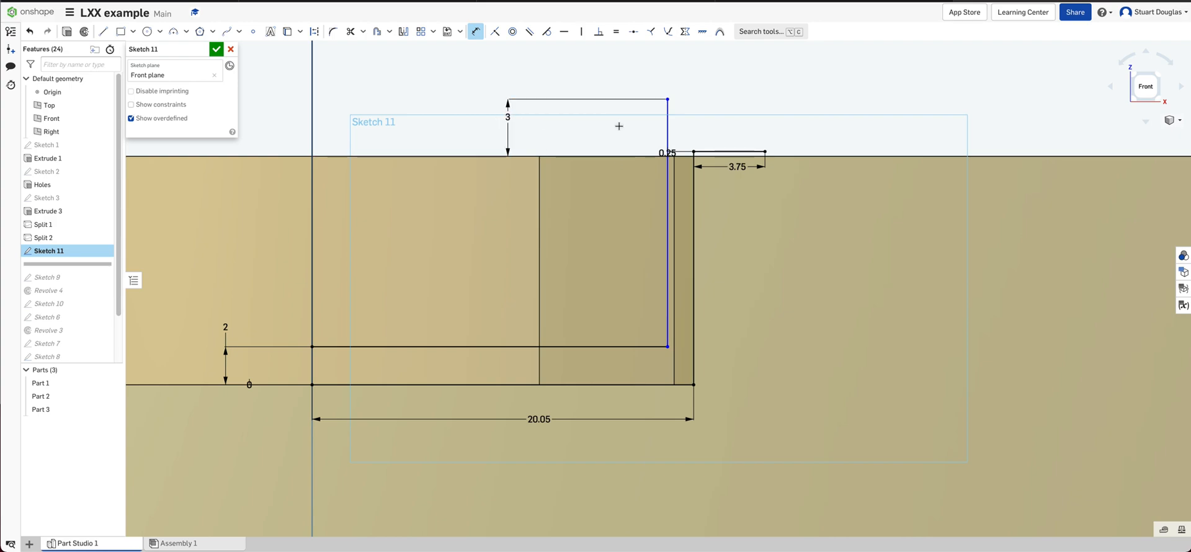
{"action": "scroll", "coordinate": [838, 95], "scroll_direction": "up", "scroll_amount": 5}
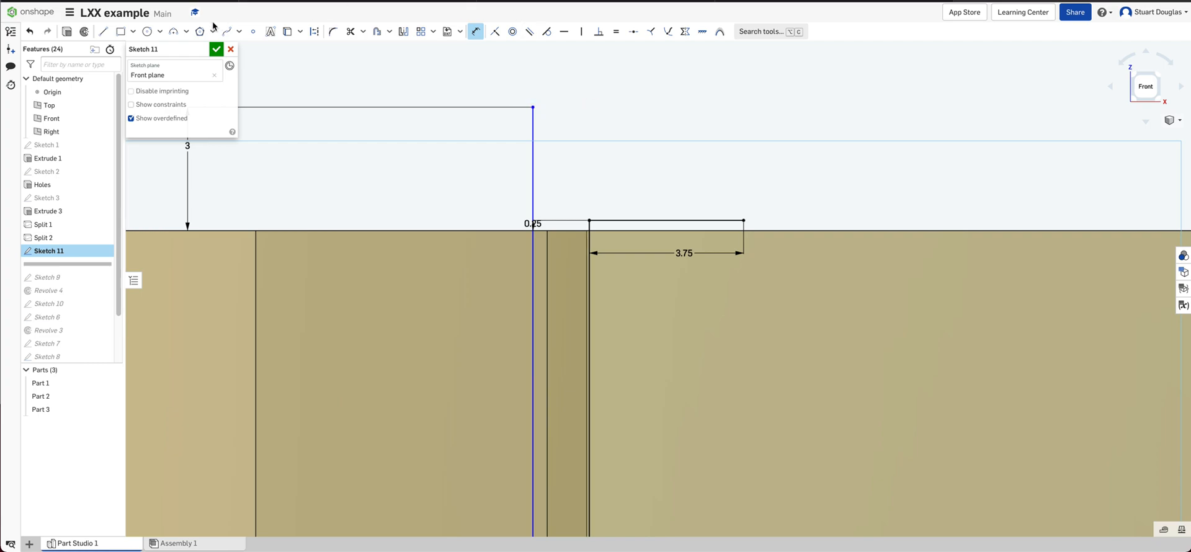
{"action": "left_click", "coordinate": [103, 32]}
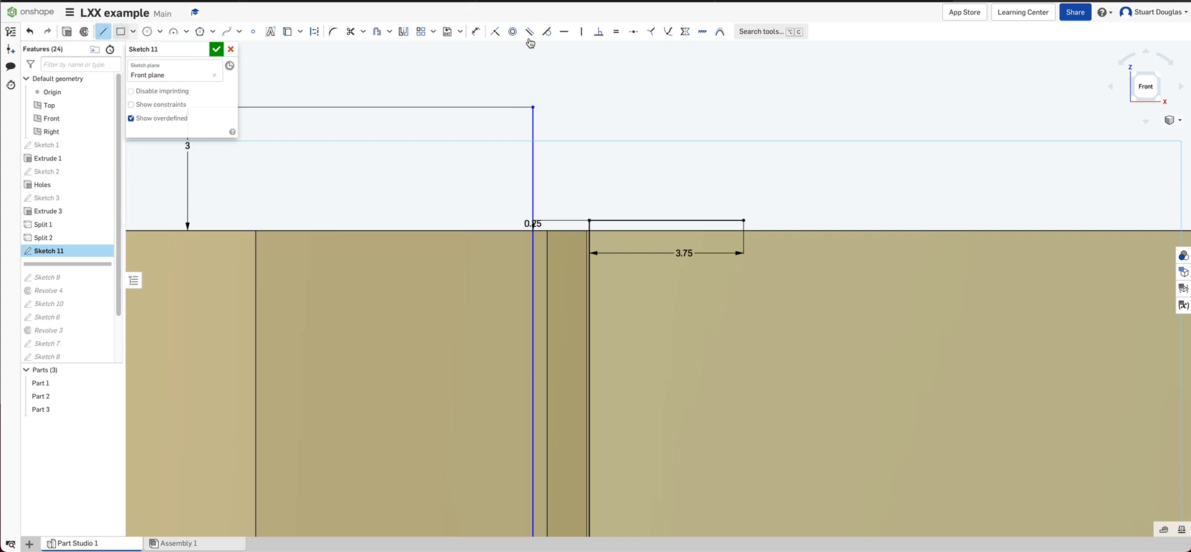
{"action": "left_click", "coordinate": [743, 220]}
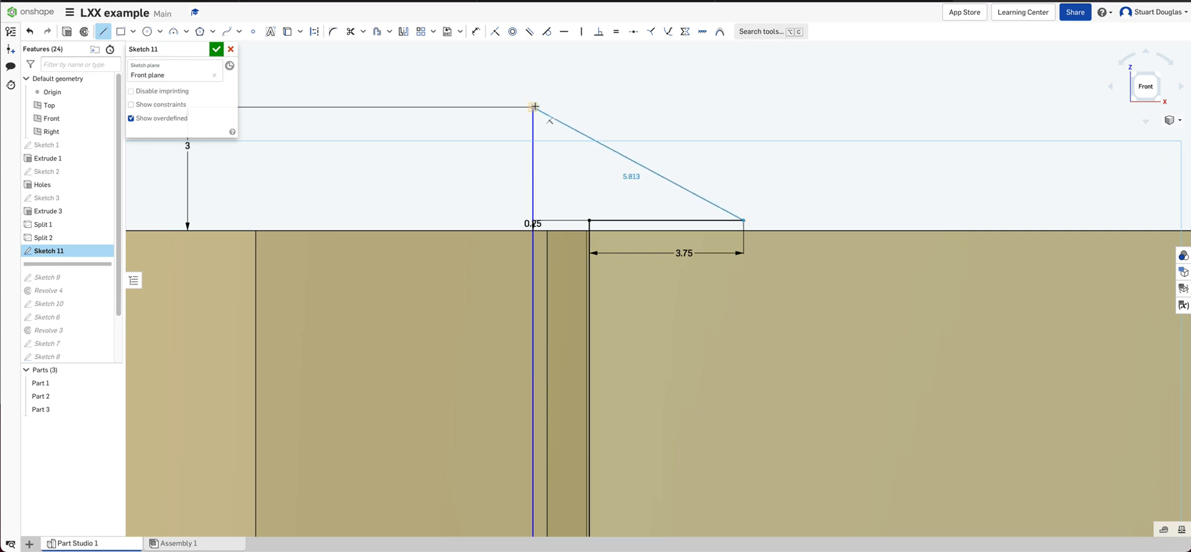
{"action": "key", "text": "Escape"}
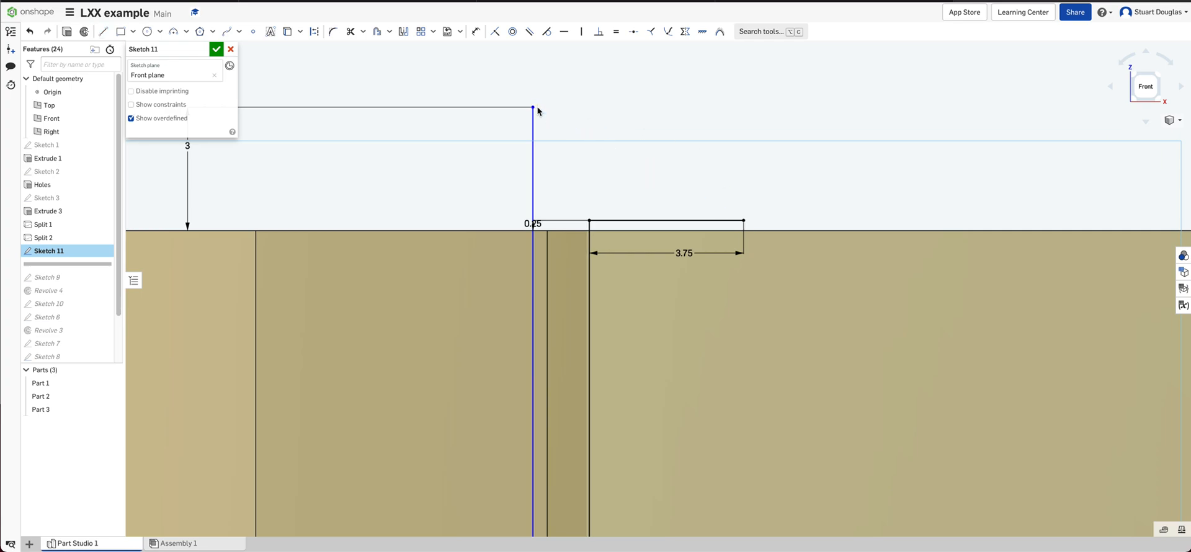
{"action": "left_click", "coordinate": [176, 33]}
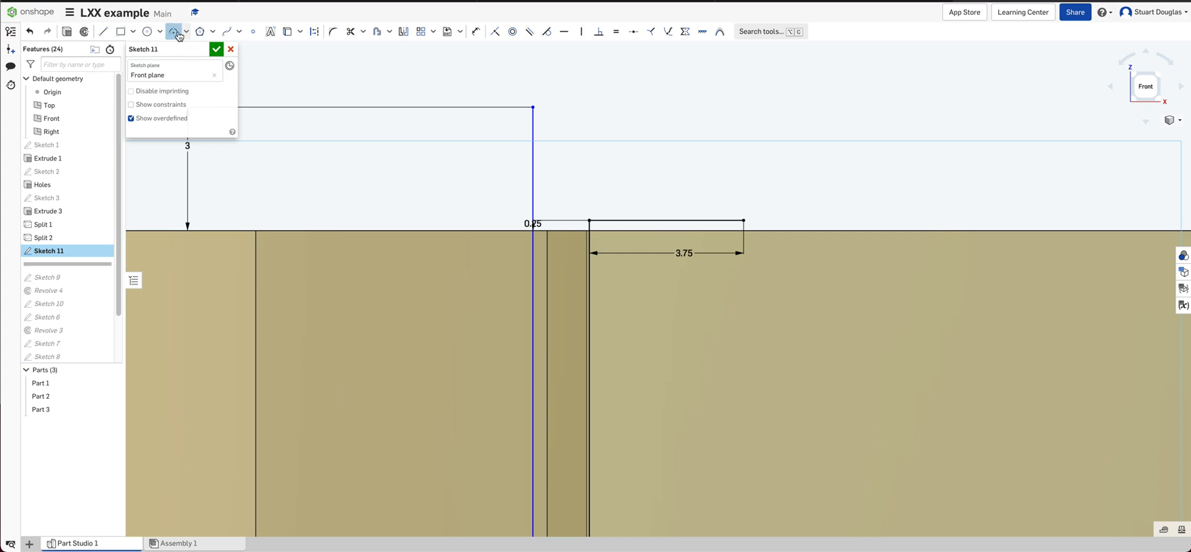
{"action": "left_click", "coordinate": [743, 220]}
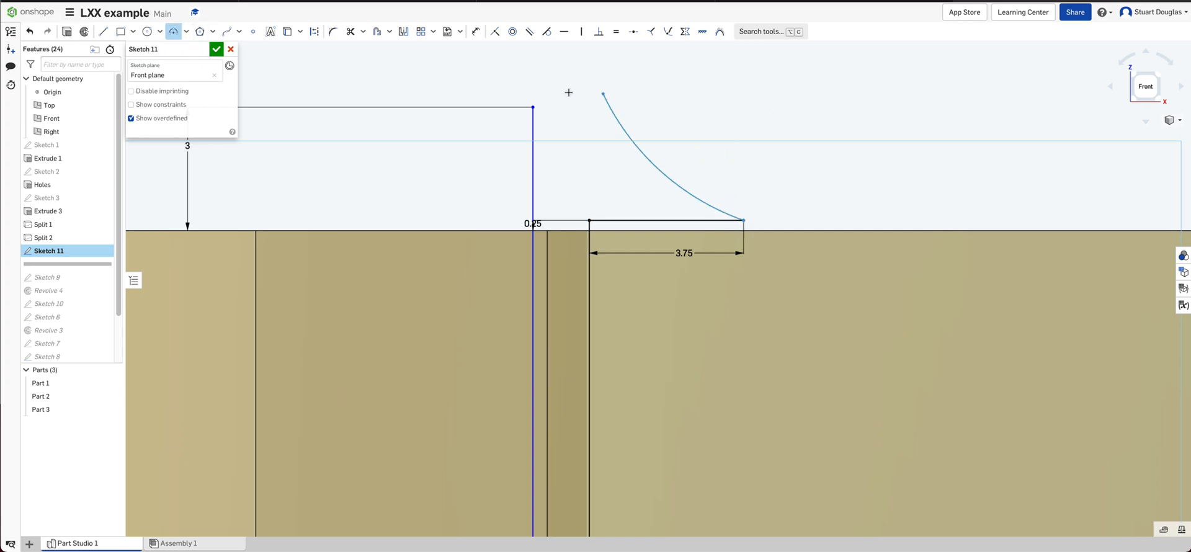
{"action": "left_click", "coordinate": [533, 106]}
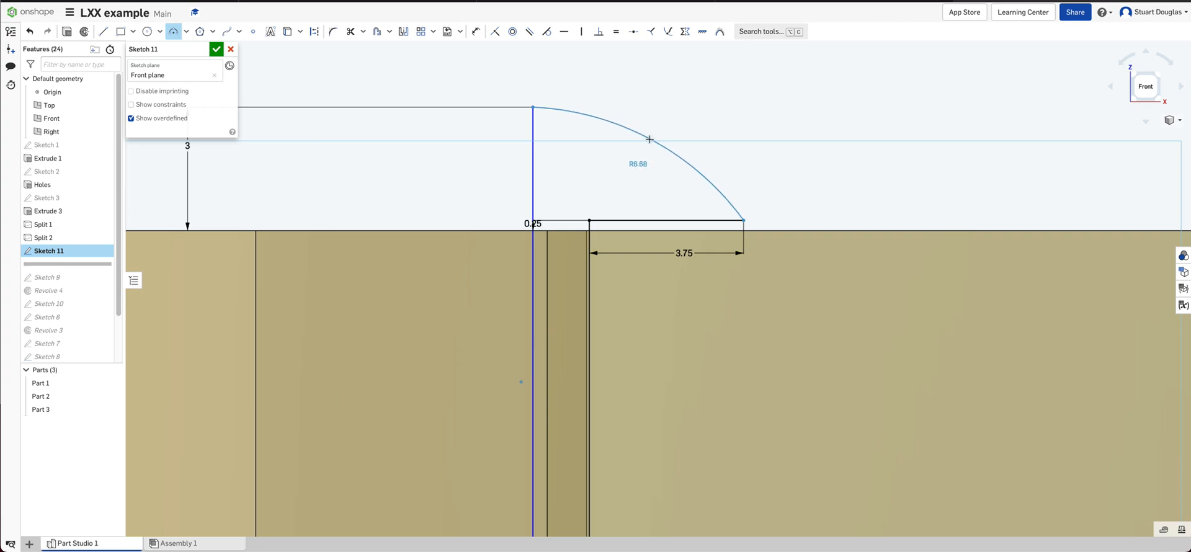
{"action": "key", "text": "Escape"}
Step: Try to draw a wavy spline from the outer end of the 3.75 mm line to the inner vertical line's upper endpoint
{"action": "left_click", "coordinate": [227, 31]}
{"action": "left_click", "coordinate": [743, 220]}
{"action": "left_click", "coordinate": [673, 168]}
{"action": "left_click", "coordinate": [639, 132]}
{"action": "left_click", "coordinate": [531, 108]}
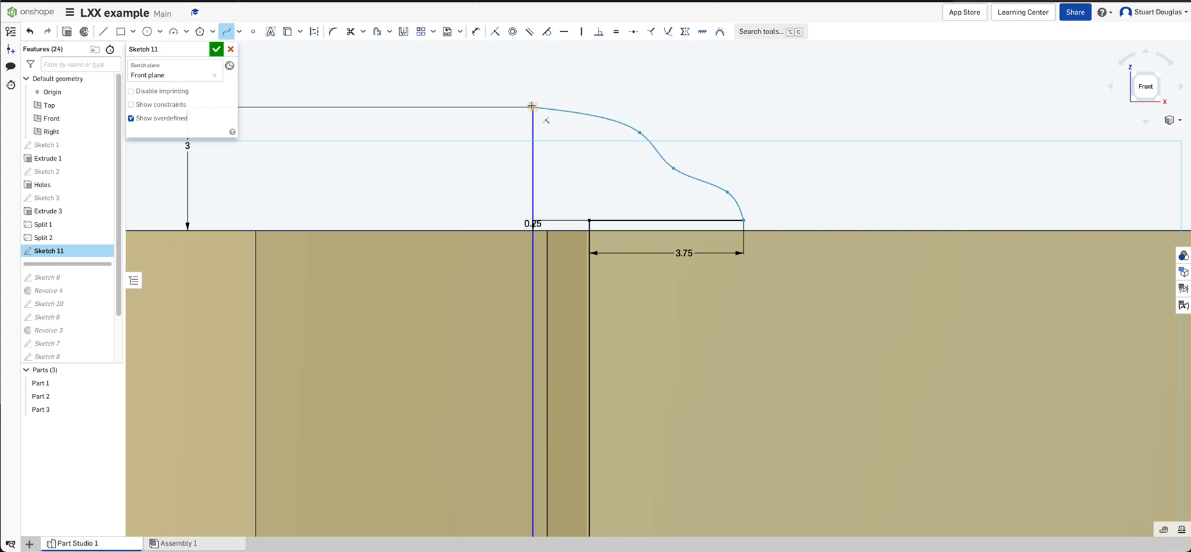
{"action": "key", "text": "Escape"}
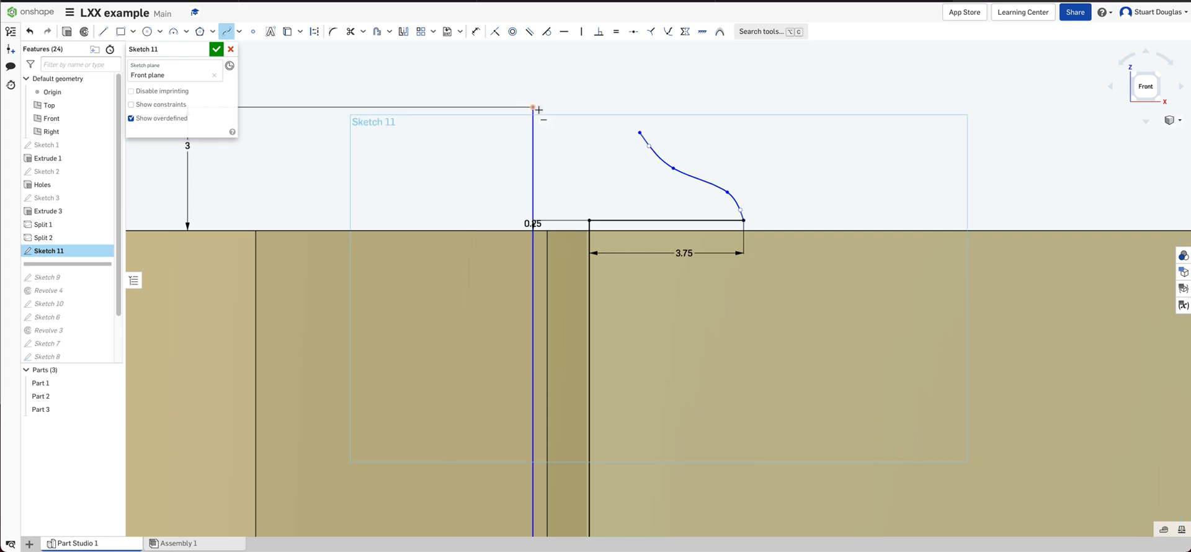
Step: Undo the spline and the last height change of the inner vertical line
{"action": "left_click", "coordinate": [31, 31]}
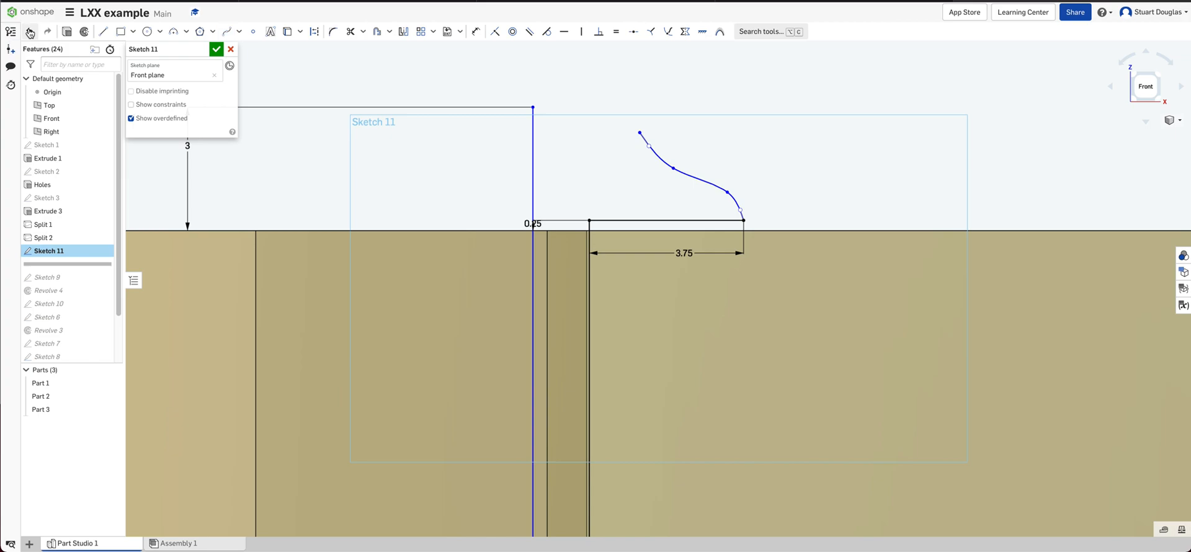
{"action": "left_click", "coordinate": [30, 31]}
{"action": "left_click", "coordinate": [31, 31]}
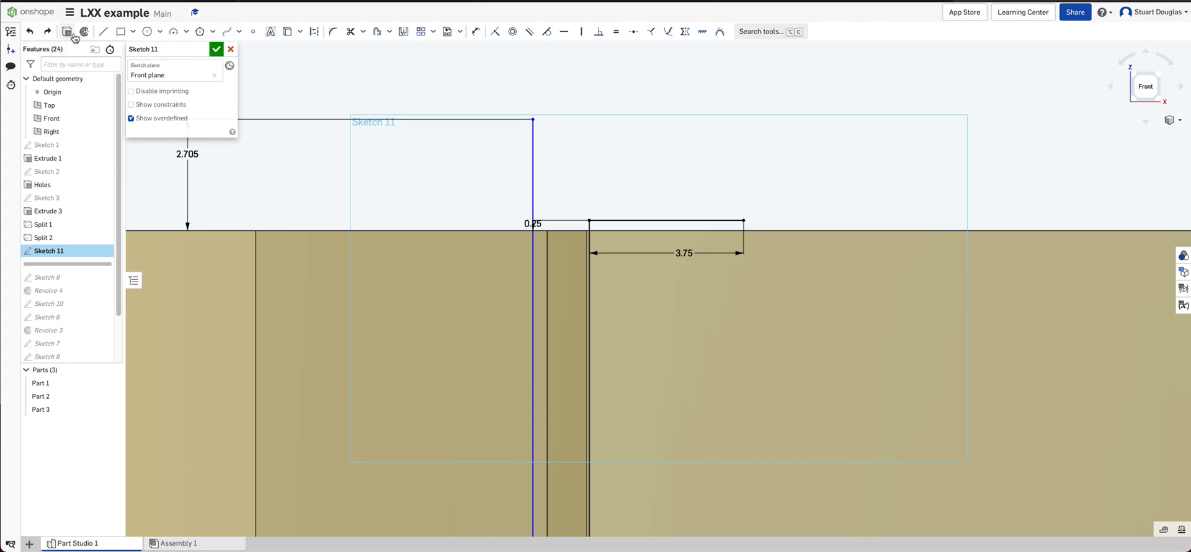
Step: Close the profile with jagged lines about 2.2, 0.6, 2.2, 0.6 and 0.9 mm from the inner wall's top to the rim's end, and accept the sketch
{"action": "left_click", "coordinate": [103, 31]}
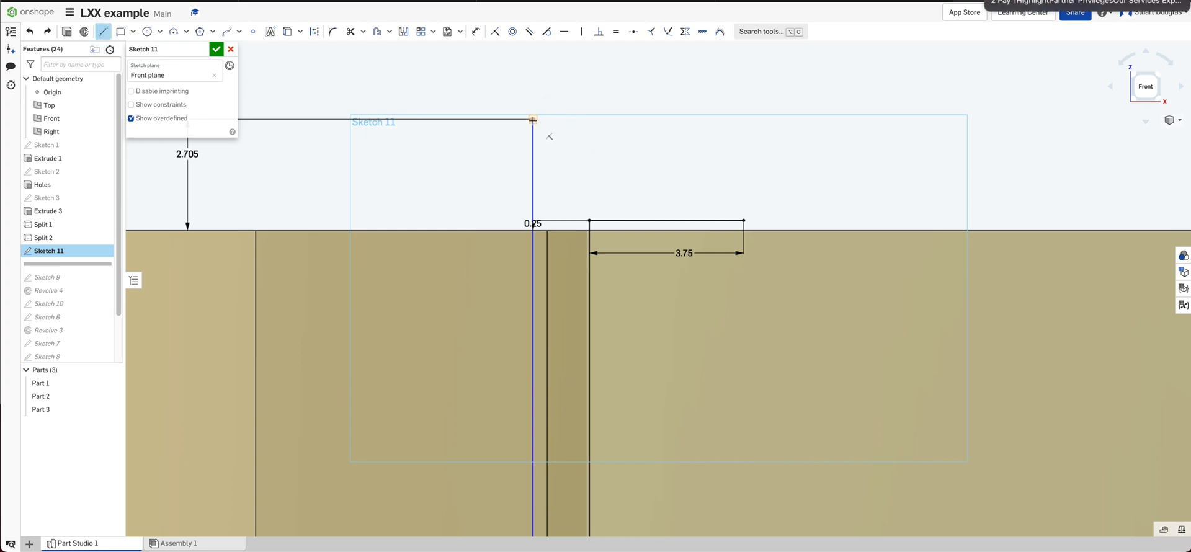
{"action": "left_click", "coordinate": [618, 146]}
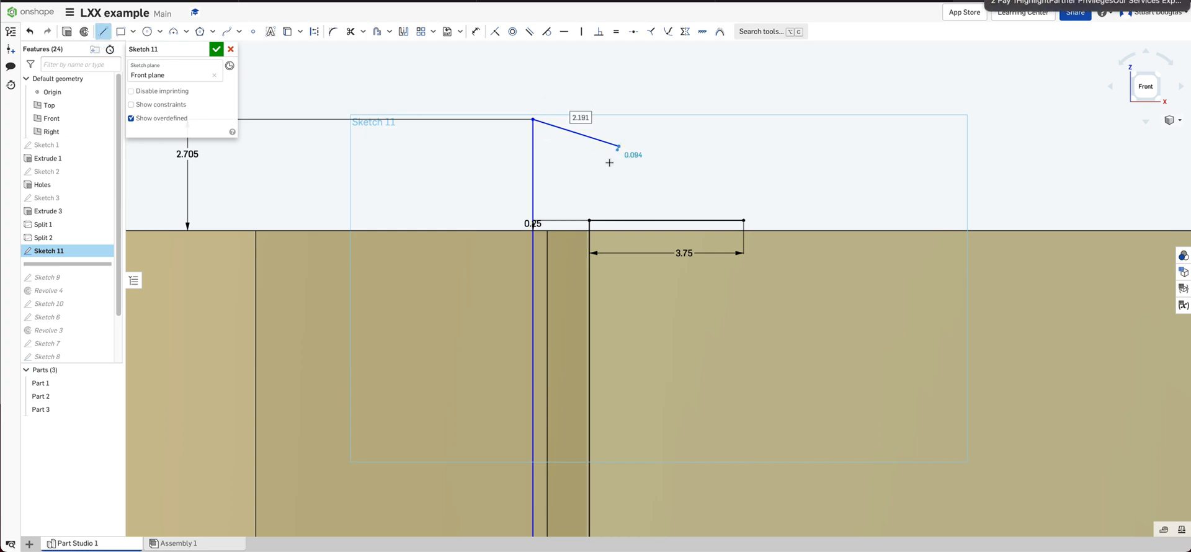
{"action": "left_click", "coordinate": [611, 171]}
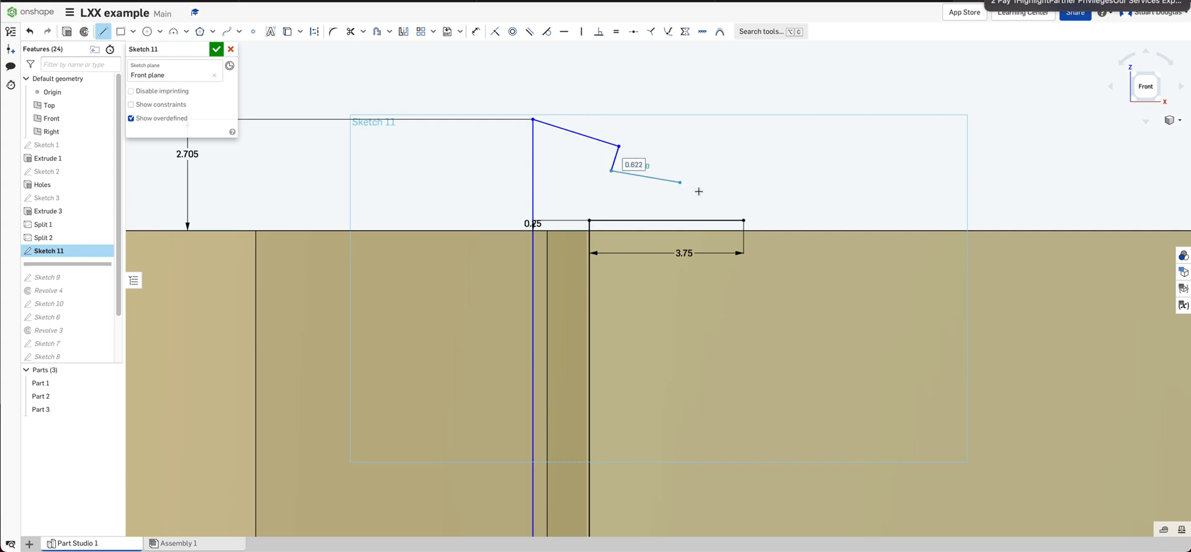
{"action": "left_click", "coordinate": [698, 197]}
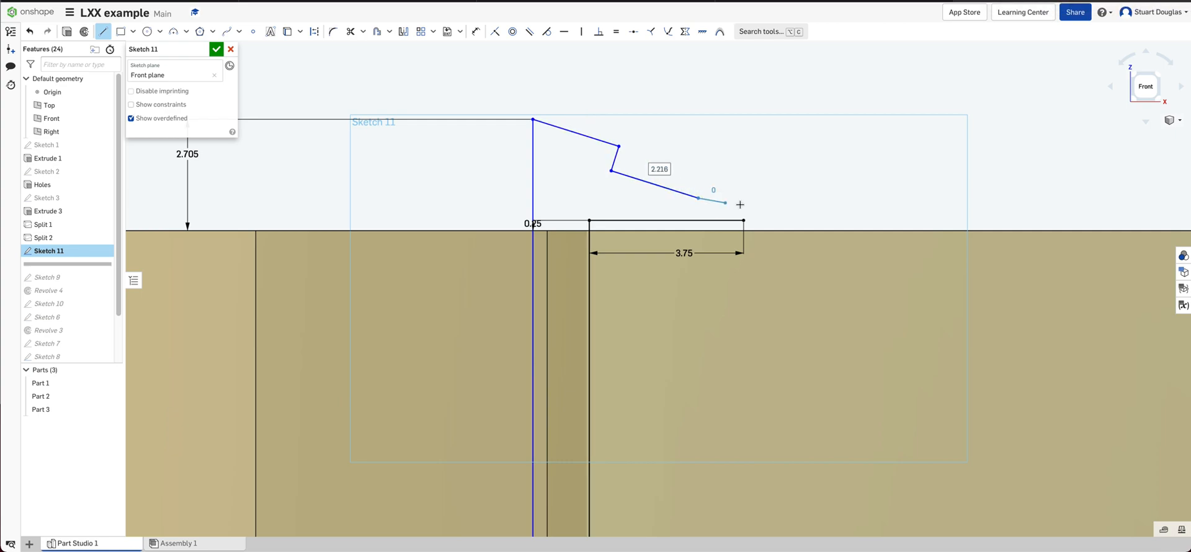
{"action": "left_click", "coordinate": [721, 191]}
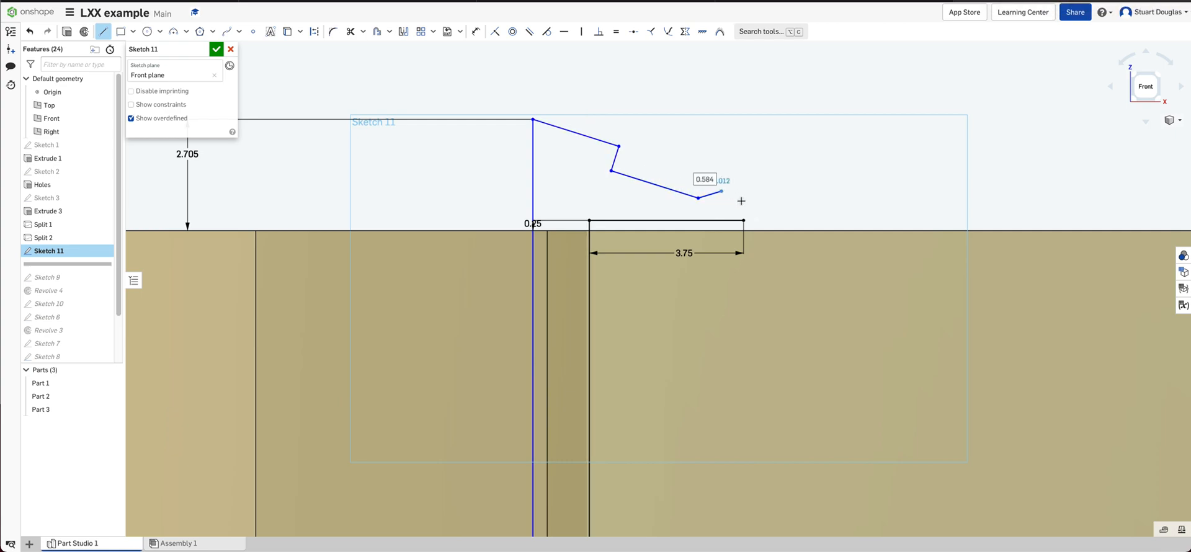
{"action": "left_click", "coordinate": [744, 220]}
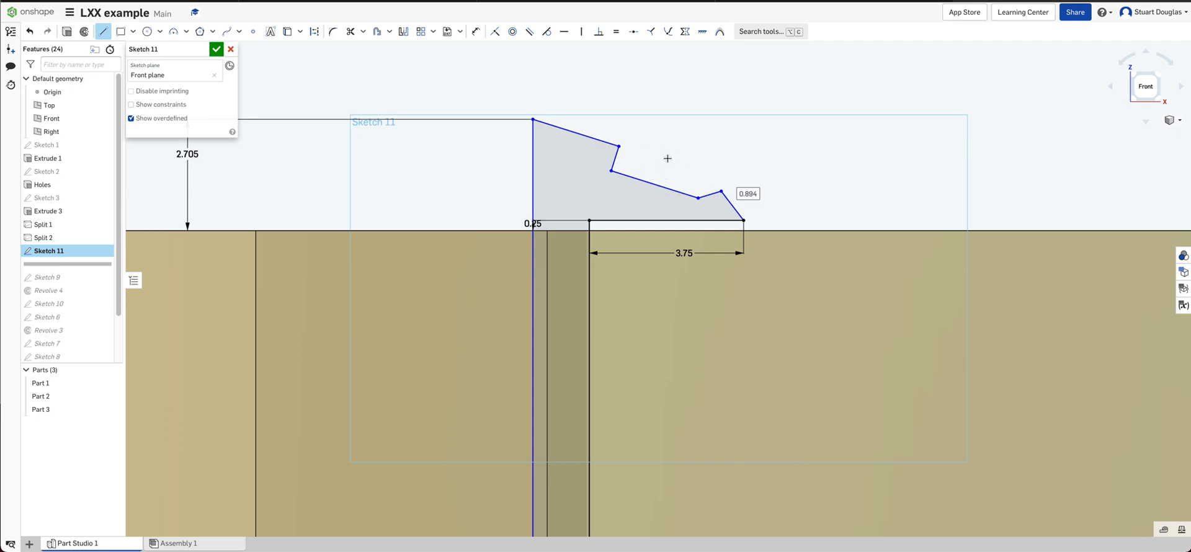
{"action": "left_click", "coordinate": [216, 49]}
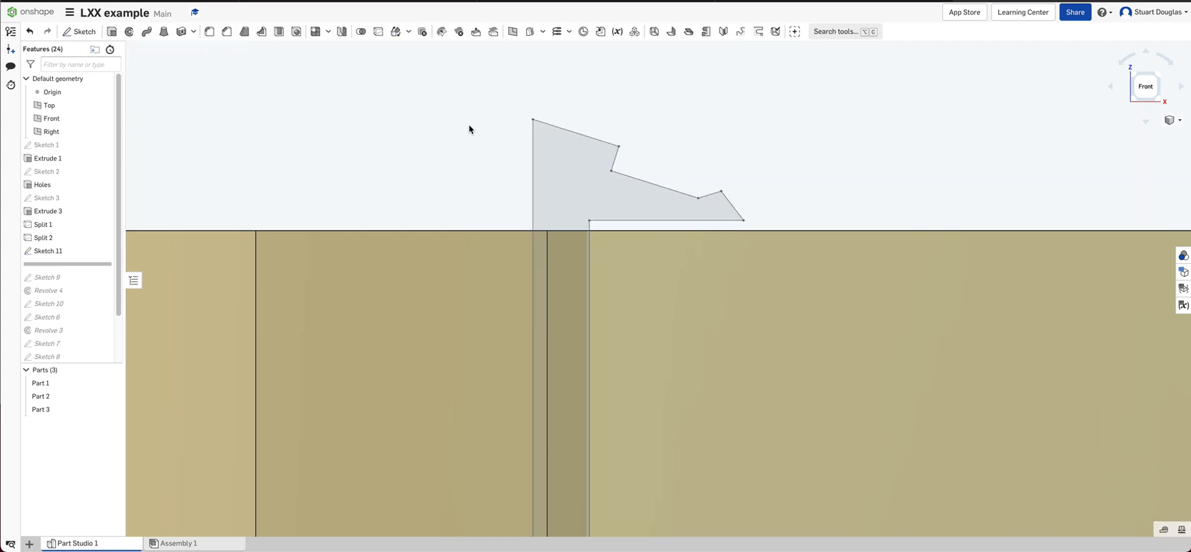
Step: Change the model's display style from translucent to shaded
{"action": "scroll", "coordinate": [945, 262], "scroll_direction": "down", "scroll_amount": 5}
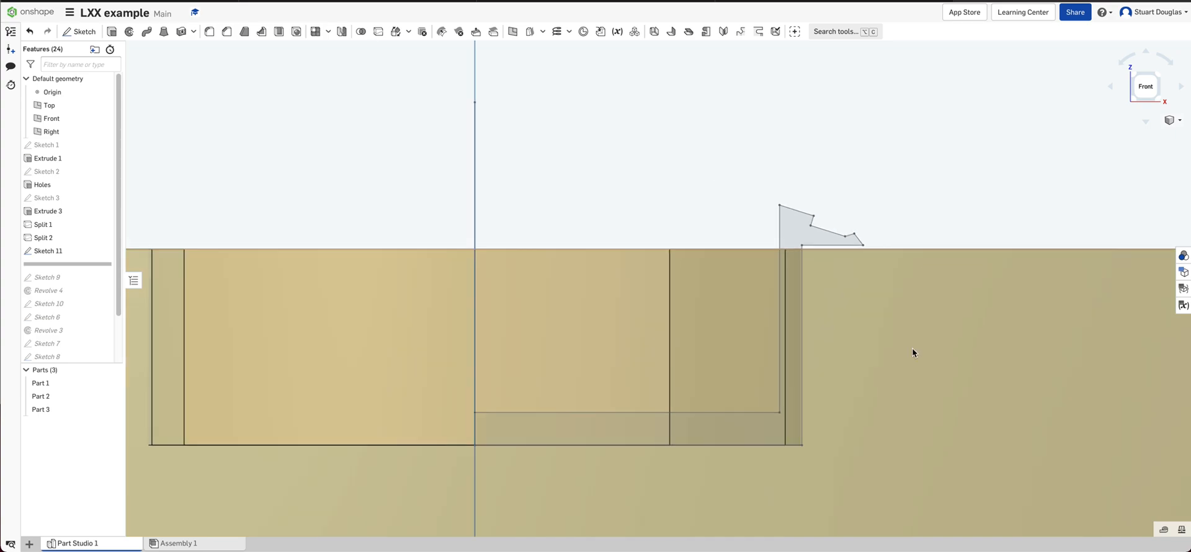
{"action": "scroll", "coordinate": [661, 378], "scroll_direction": "down", "scroll_amount": 6}
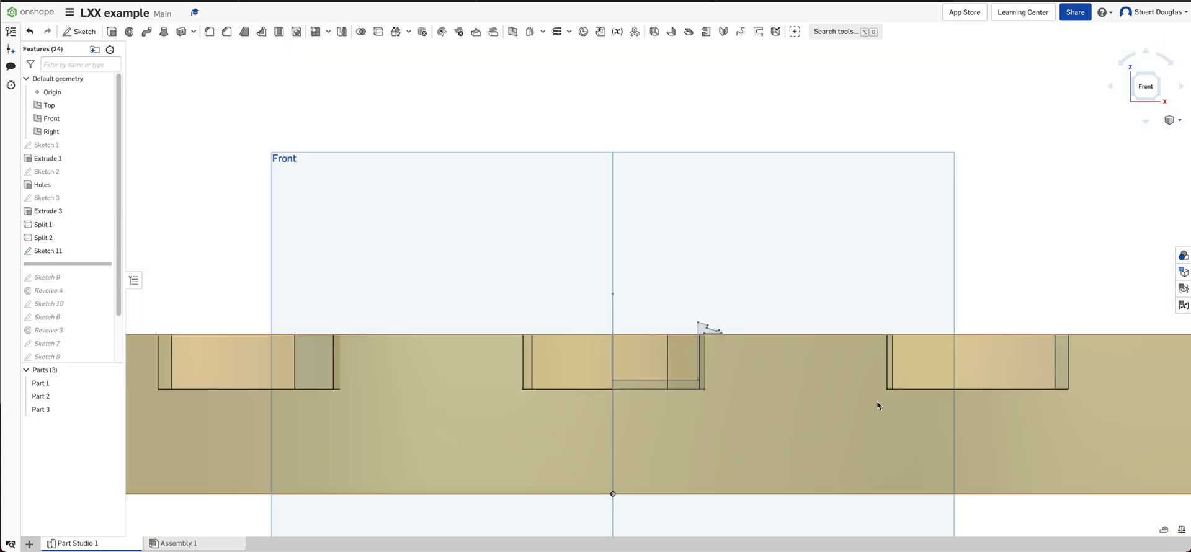
{"action": "right_click_drag", "start_coordinate": [887, 469], "coordinate": [855, 480]}
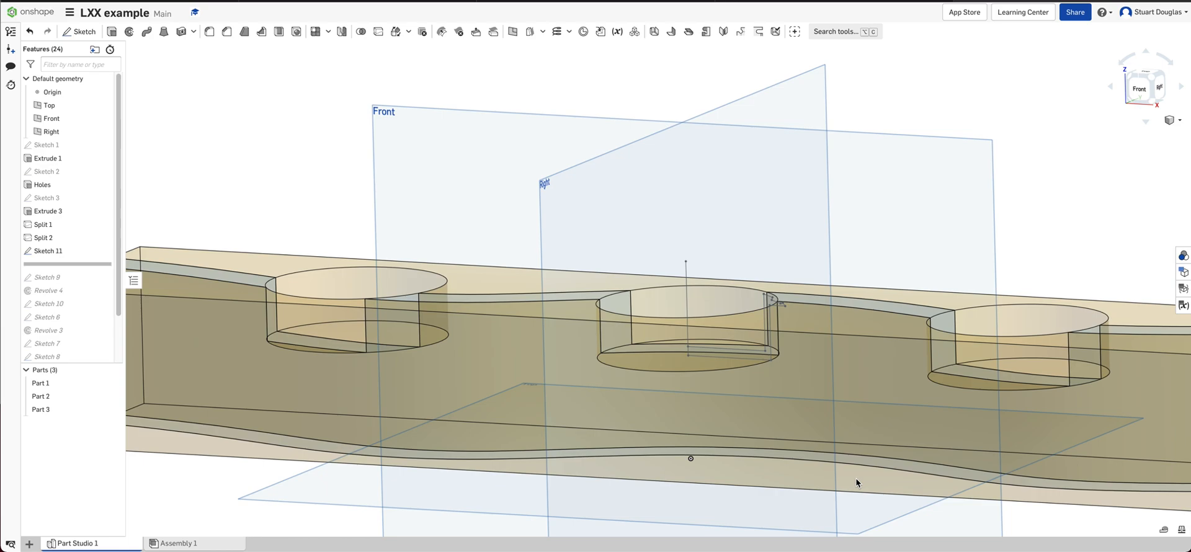
{"action": "left_click", "coordinate": [1172, 120]}
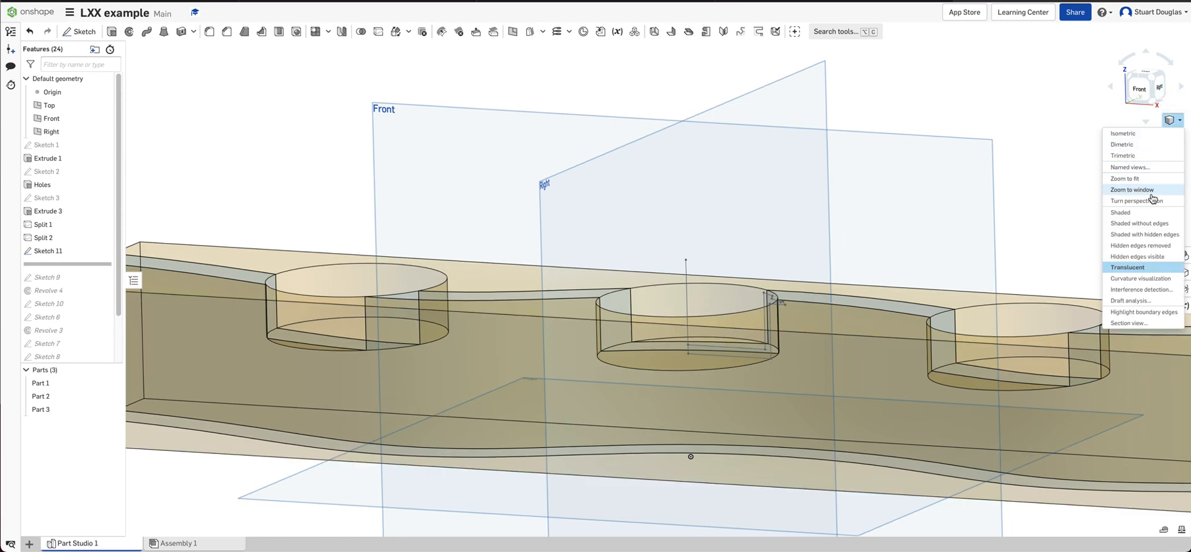
{"action": "left_click", "coordinate": [1150, 215]}
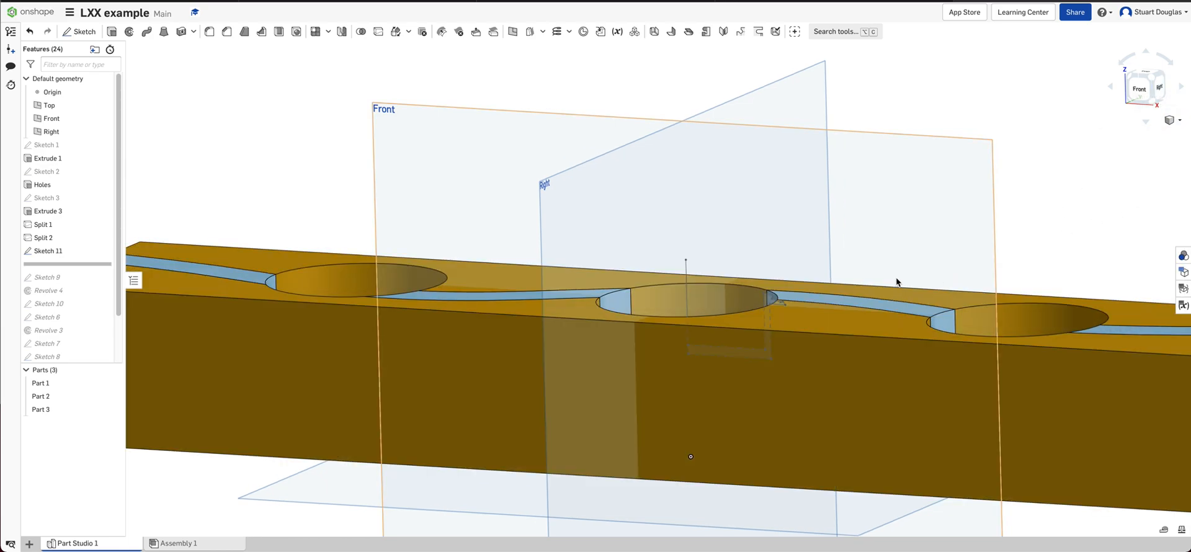
Step: Revolve the closed holder profile a full turn around the sketch's vertical centre line as a new solid part
{"action": "scroll", "coordinate": [895, 279], "scroll_direction": "up", "scroll_amount": 4}
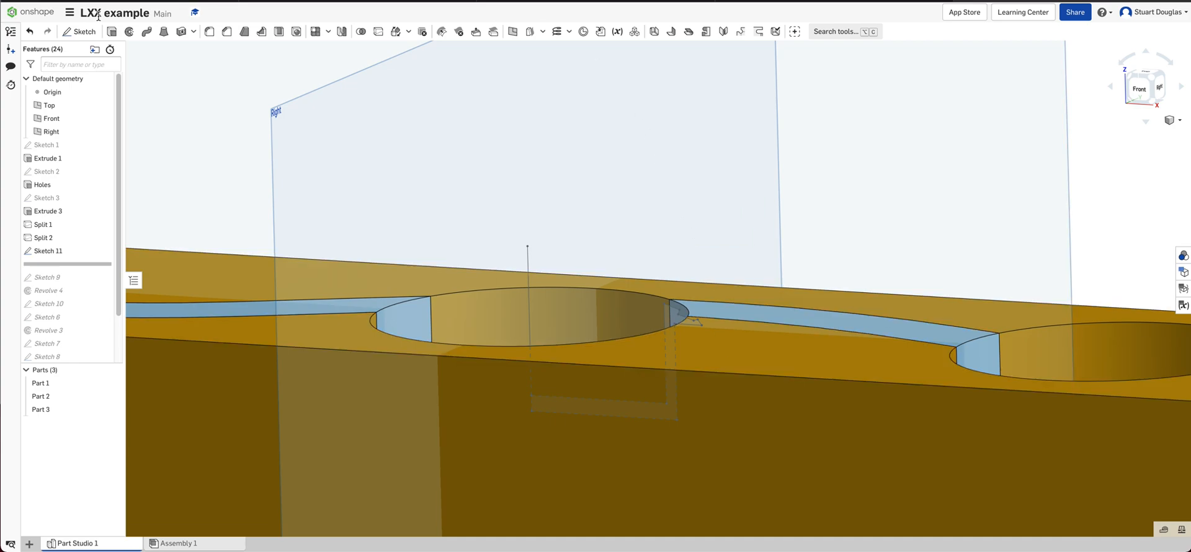
{"action": "left_click", "coordinate": [129, 33]}
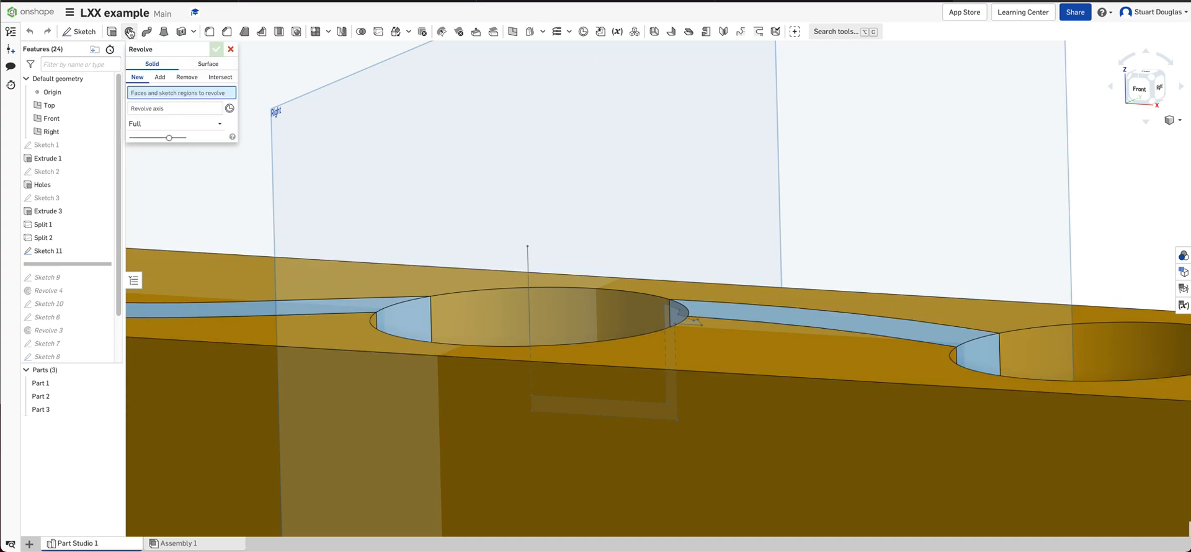
{"action": "left_click", "coordinate": [674, 317]}
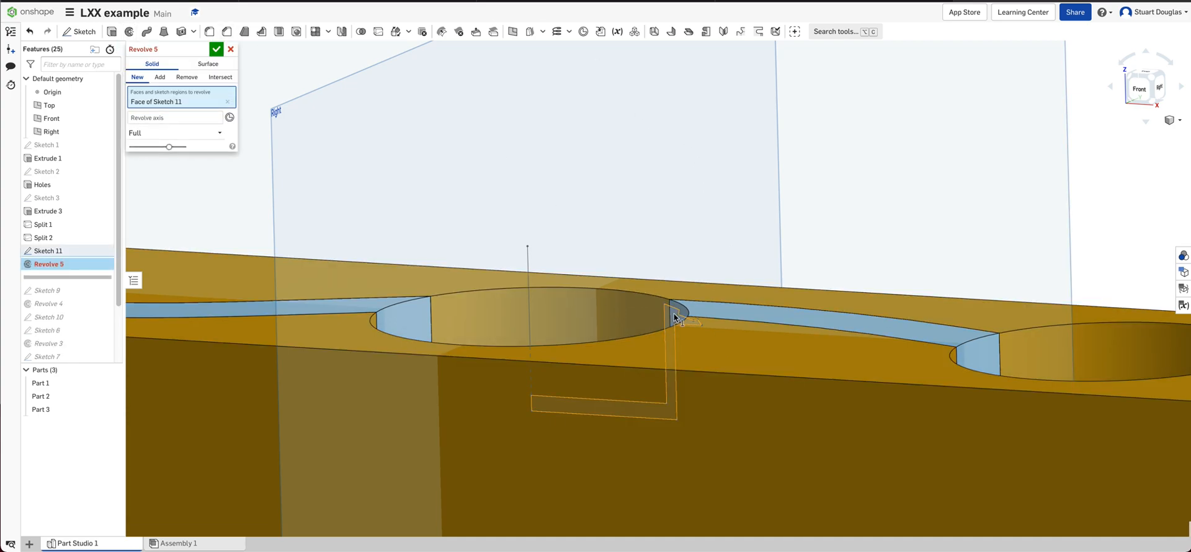
{"action": "left_click", "coordinate": [150, 117]}
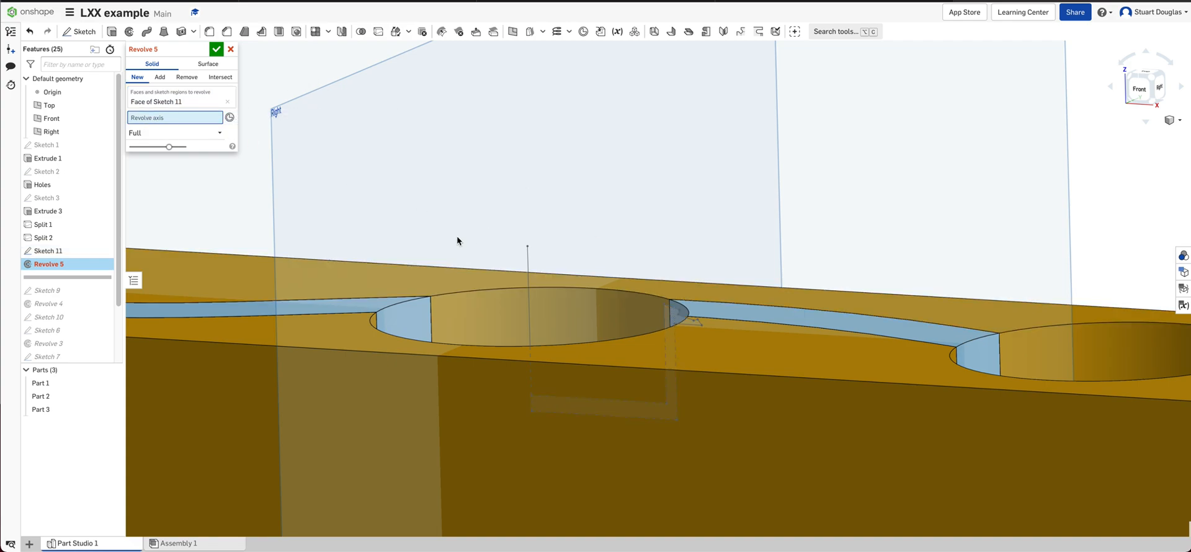
{"action": "left_click", "coordinate": [528, 270]}
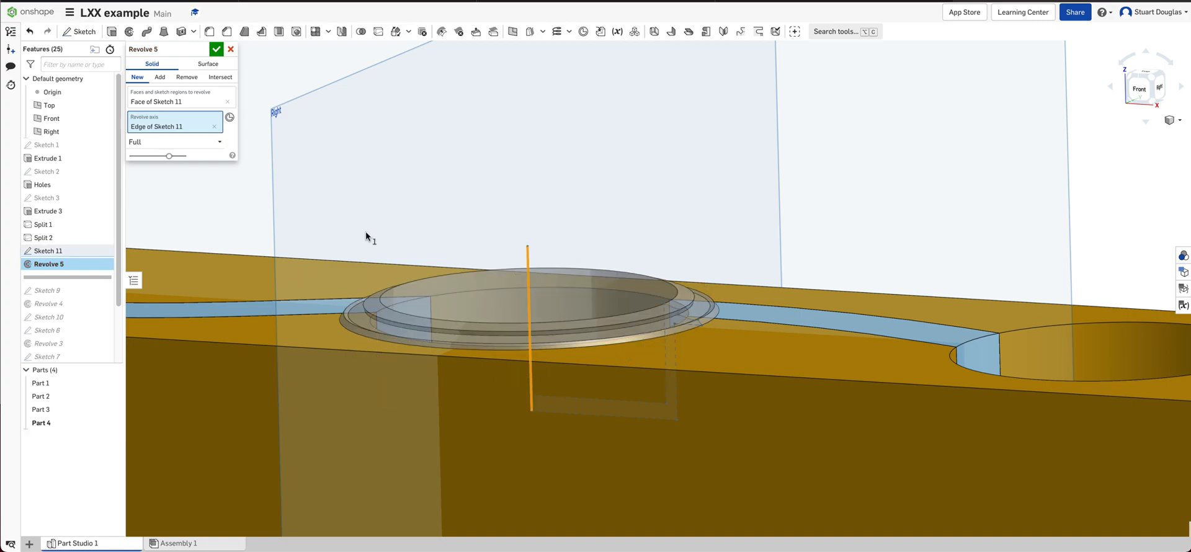
{"action": "left_click", "coordinate": [216, 50]}
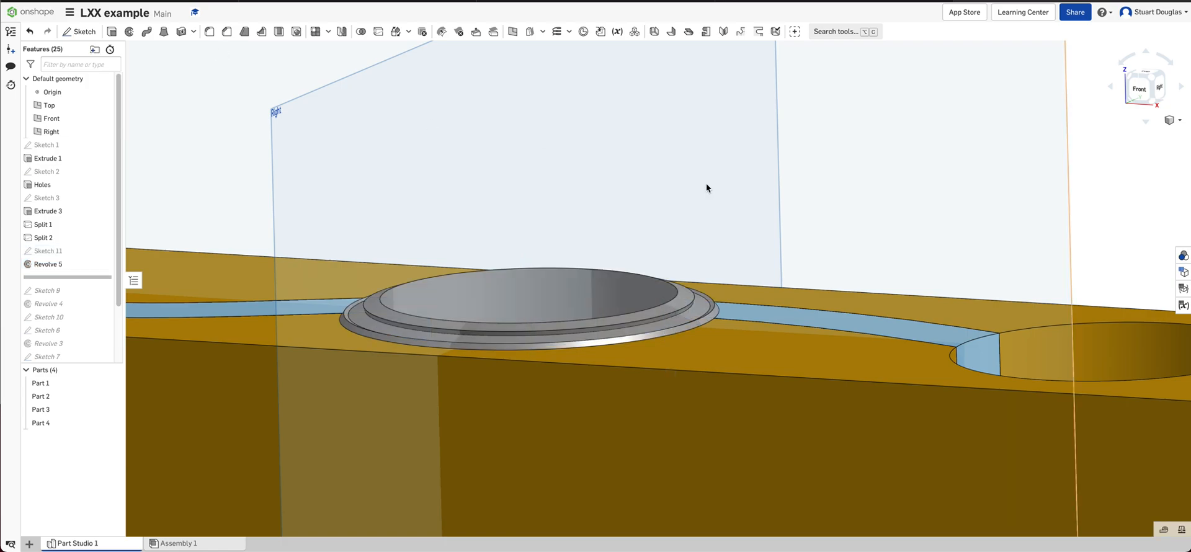
Step: Rename the newly revolved part as "3D printed holder middle"
{"action": "scroll", "coordinate": [706, 184], "scroll_direction": "down", "scroll_amount": 4}
{"action": "right_click_drag", "start_coordinate": [630, 167], "coordinate": [639, 193]}
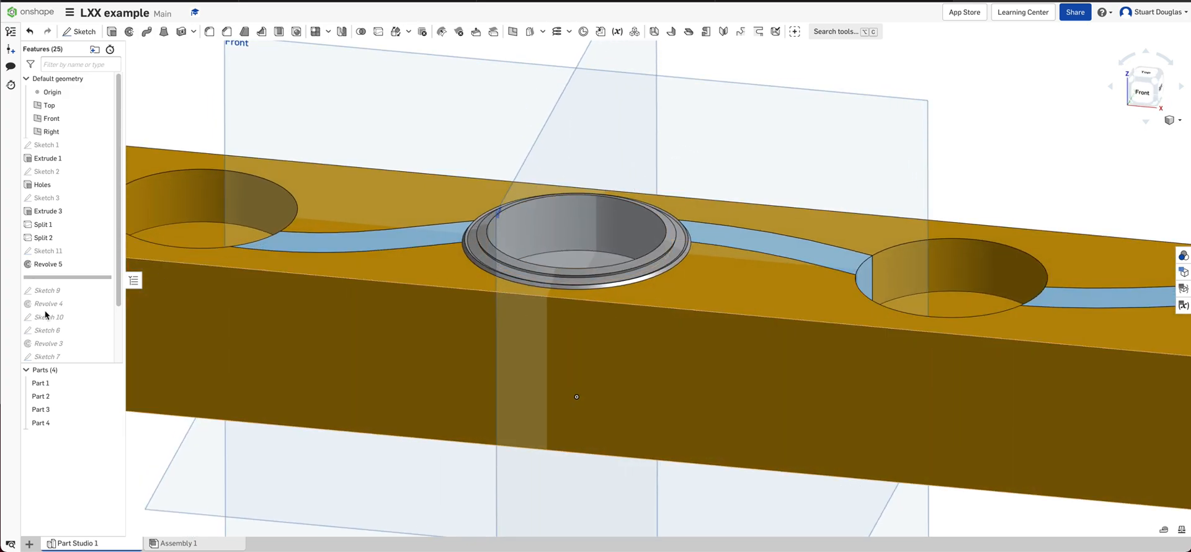
{"action": "right_click", "coordinate": [53, 422]}
{"action": "left_click", "coordinate": [70, 255]}
{"action": "type", "text": "3D printed"}
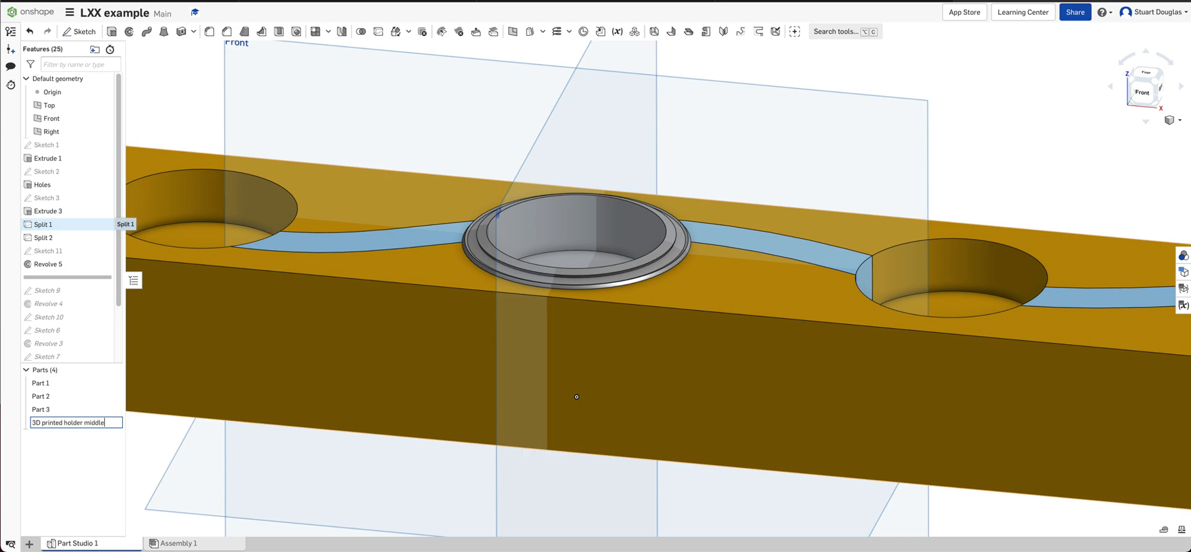
{"action": "key", "text": "Return"}
Step: Start a new sketch on the Front plane, viewed face-on, with the parts displayed as translucent
{"action": "key", "text": "f"}
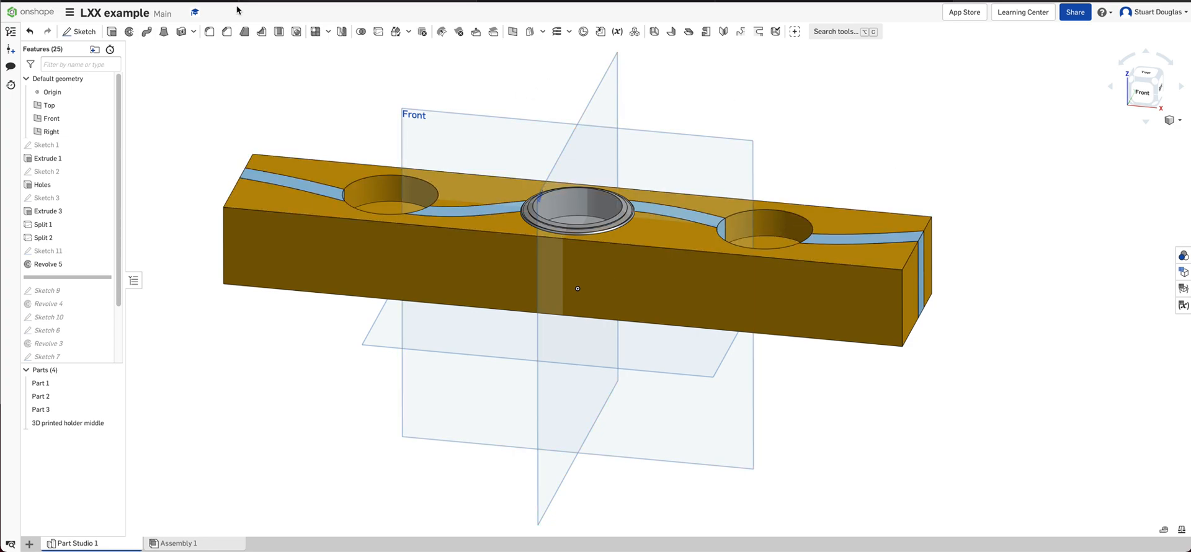
{"action": "left_click", "coordinate": [80, 34]}
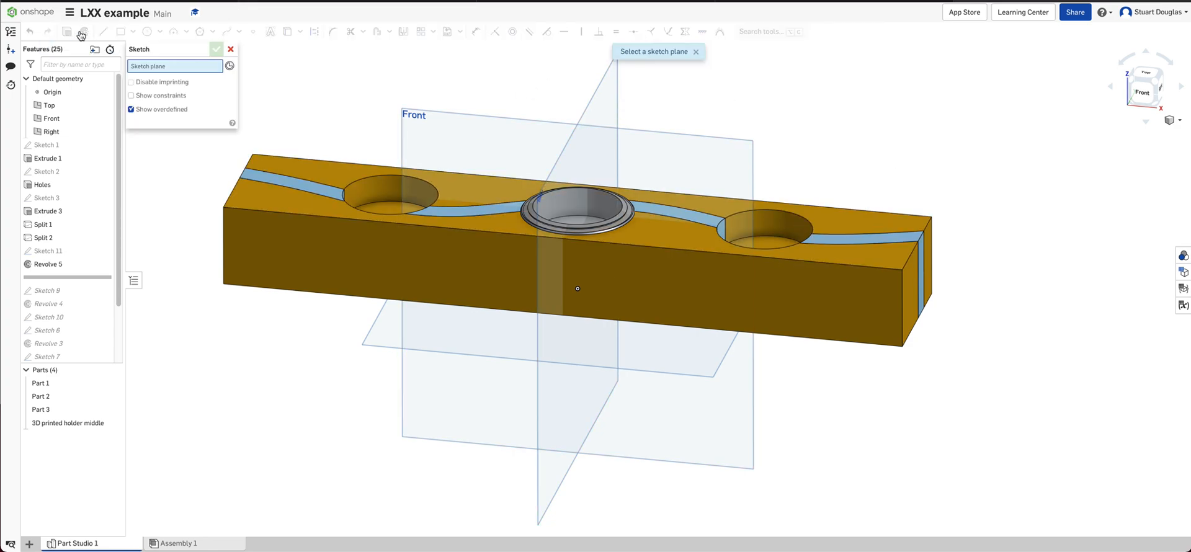
{"action": "left_click", "coordinate": [408, 130]}
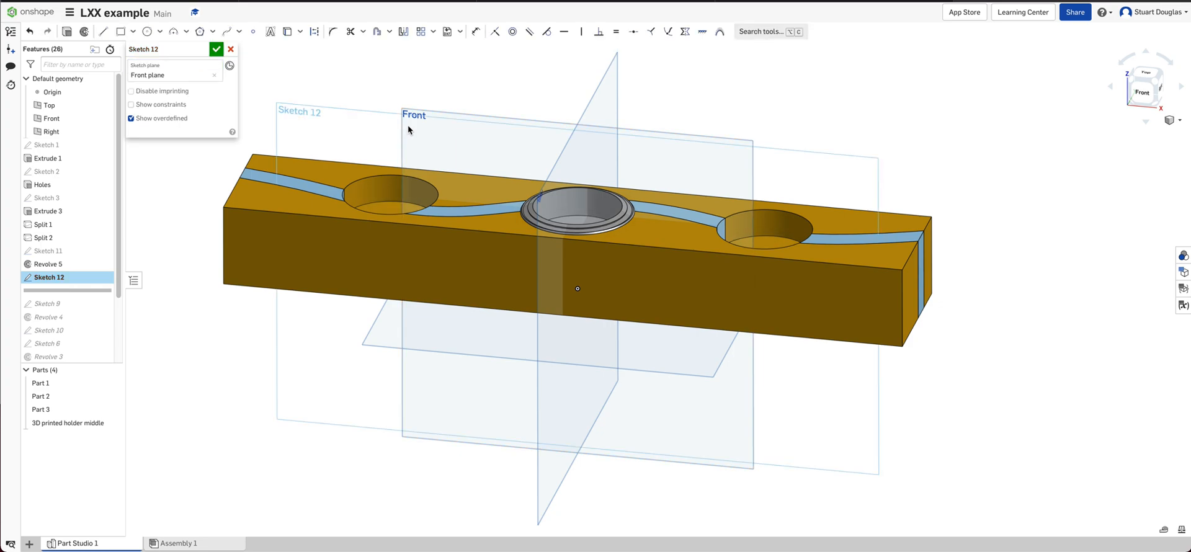
{"action": "key", "text": "n"}
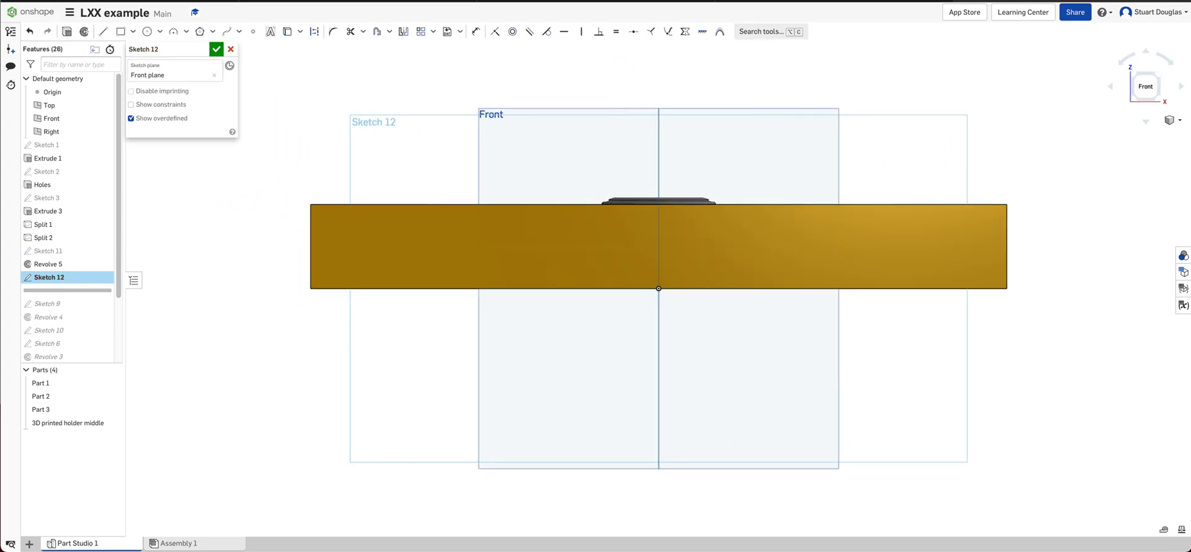
{"action": "left_click", "coordinate": [1175, 121]}
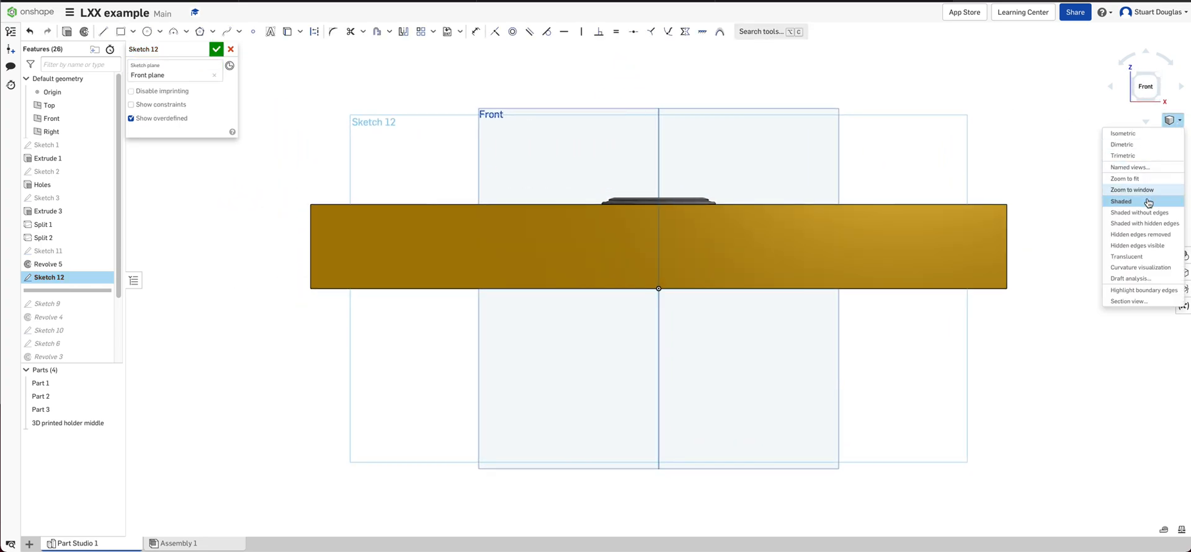
{"action": "left_click", "coordinate": [1140, 256]}
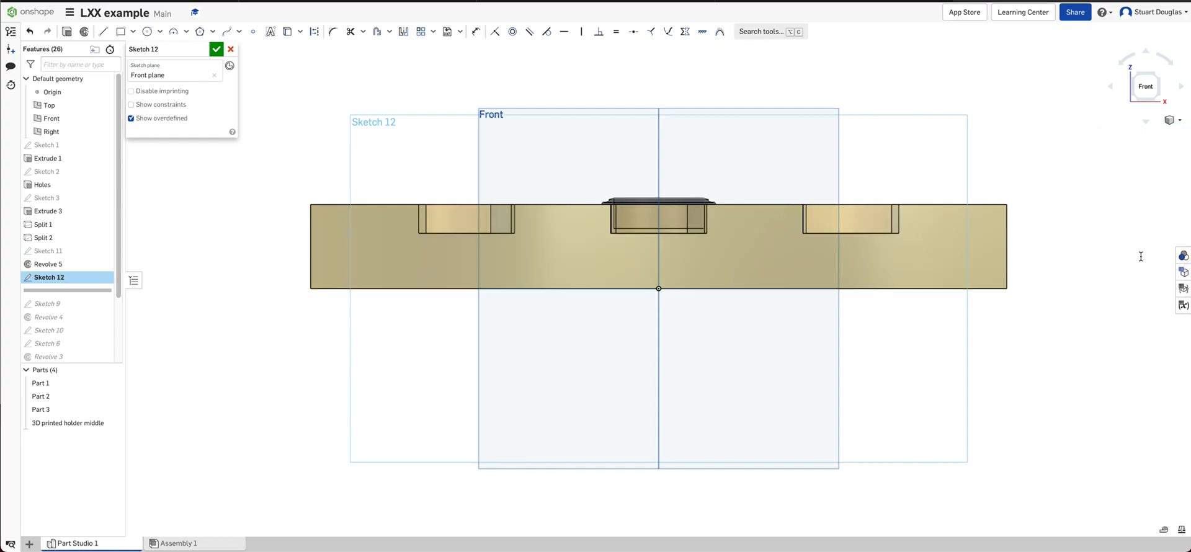
Step: Draw a vertical line about 27.6 mm long through the block's left hole, starting above the top face
{"action": "left_click", "coordinate": [103, 31]}
{"action": "left_click", "coordinate": [464, 179]}
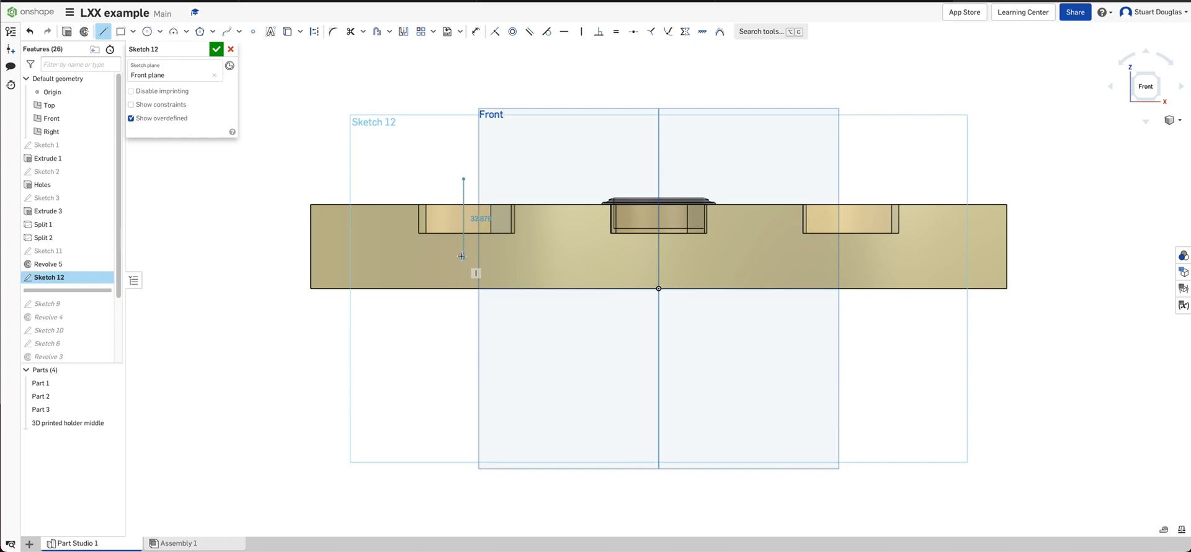
{"action": "left_click", "coordinate": [462, 246]}
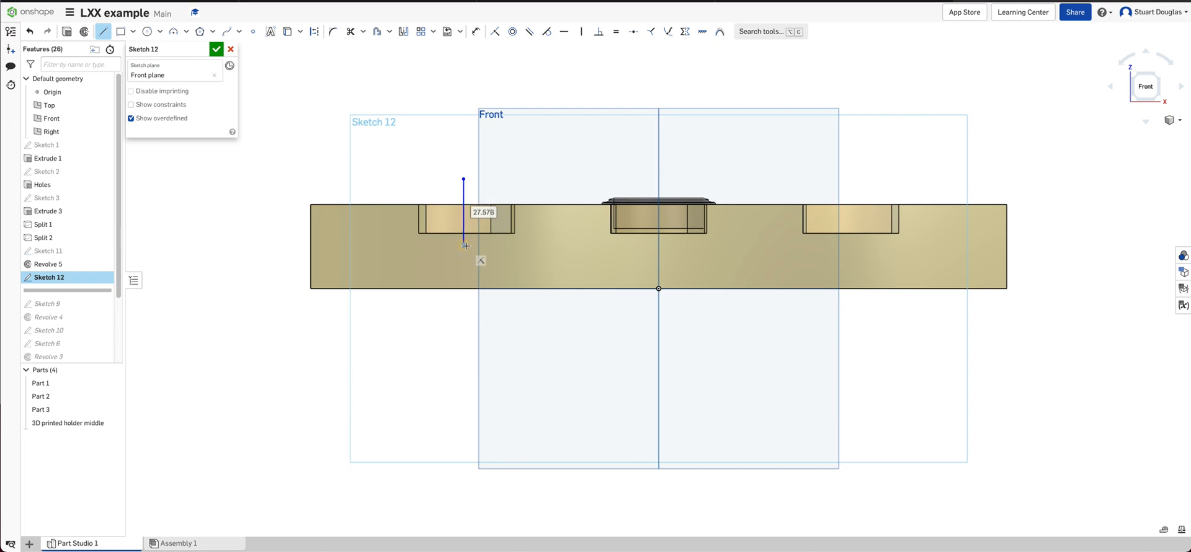
Step: Dimension the vertical line 80 mm from the block's central vertical plane
{"action": "key", "text": "d"}
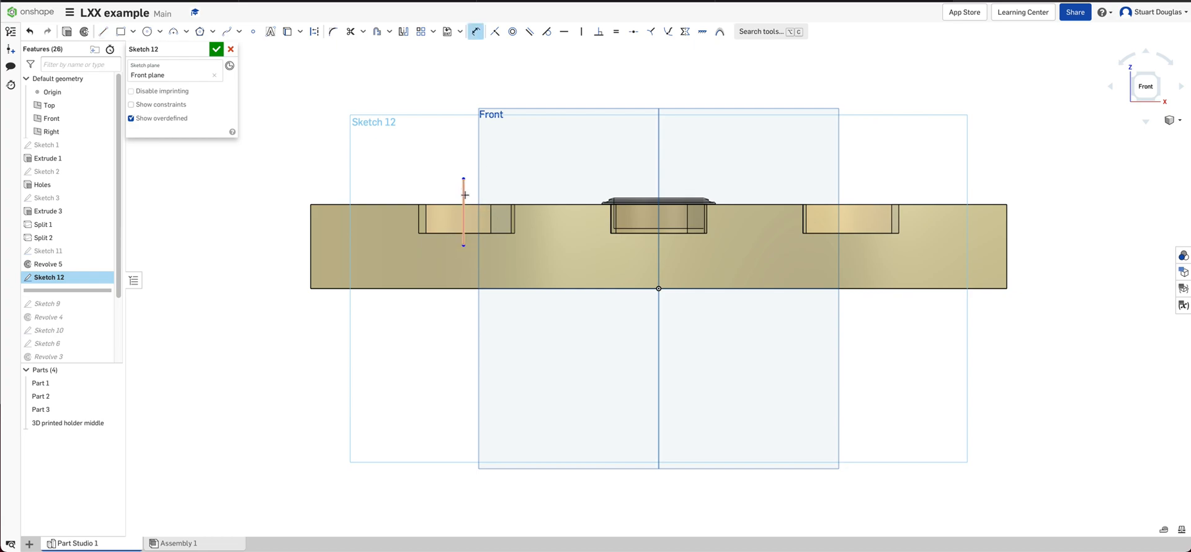
{"action": "left_click", "coordinate": [463, 195]}
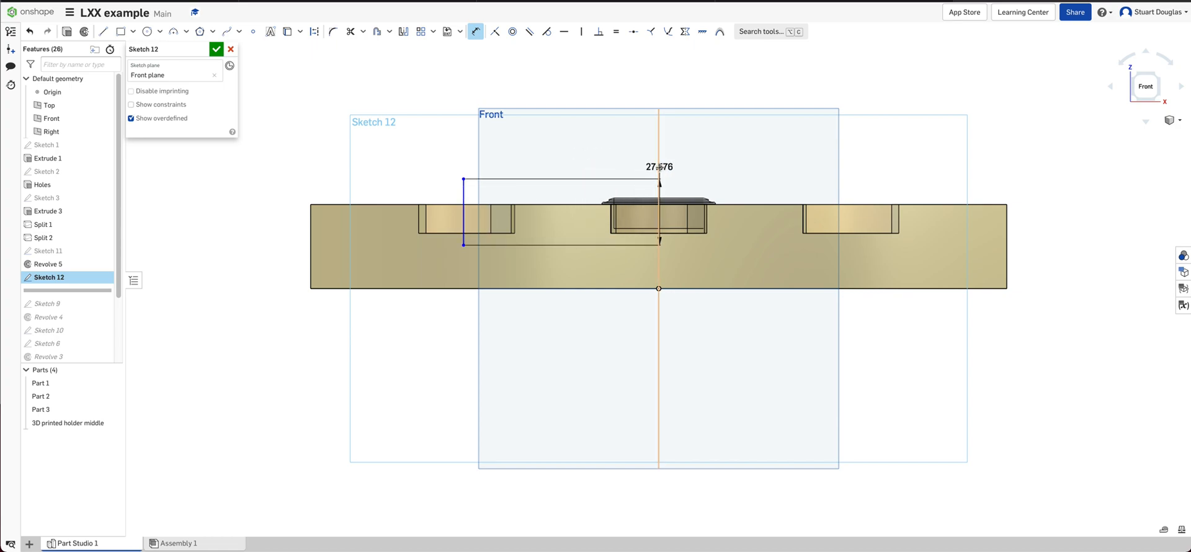
{"action": "left_click", "coordinate": [658, 166]}
{"action": "left_click", "coordinate": [612, 158]}
{"action": "type", "text": "80"}
{"action": "key", "text": "Return"}
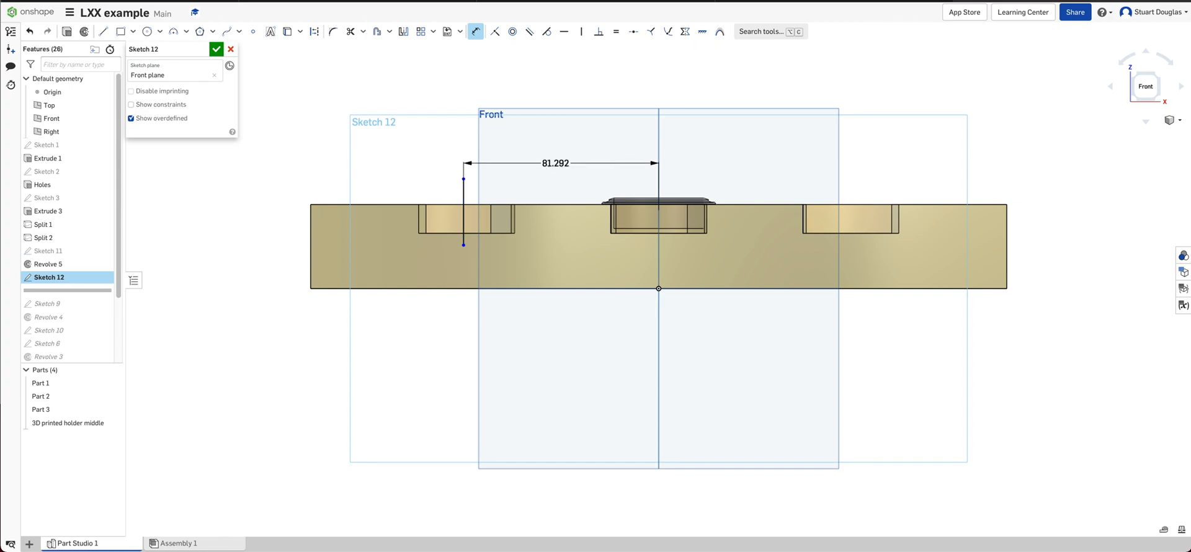
Step: Dimension the vertical line's lower endpoint 0 mm from the left hole's bottom edge
{"action": "scroll", "coordinate": [491, 241], "scroll_direction": "up", "scroll_amount": 3}
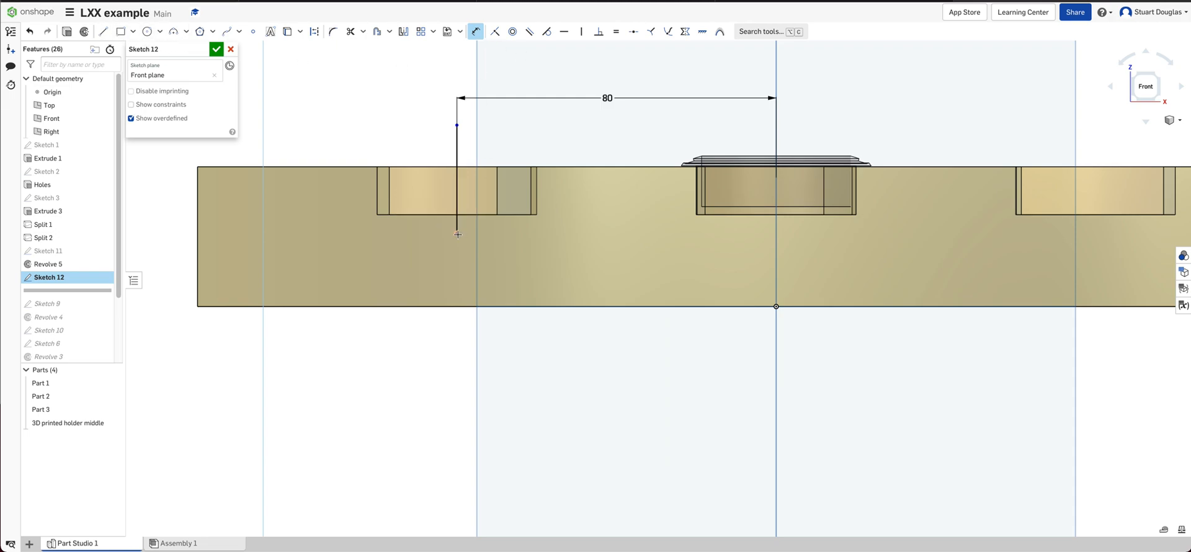
{"action": "left_click", "coordinate": [477, 217]}
{"action": "left_click", "coordinate": [456, 233]}
{"action": "left_click", "coordinate": [363, 242]}
{"action": "type", "text": "0"}
{"action": "key", "text": "Return"}
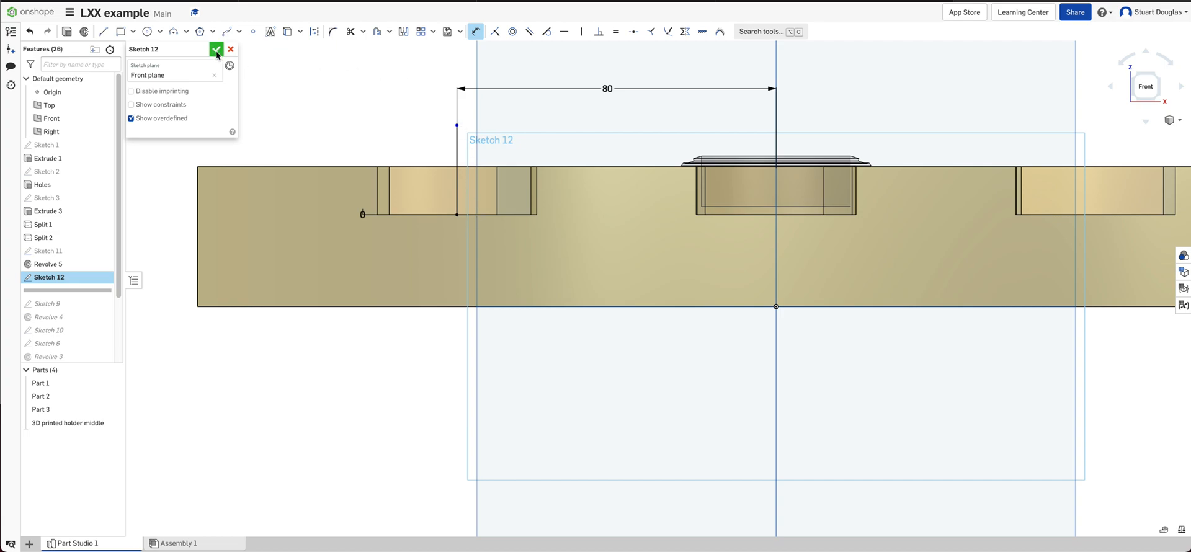
Step: Start a line for the holder's cross-section in the block's left hole
{"action": "scroll", "coordinate": [459, 211], "scroll_direction": "up", "scroll_amount": 3}
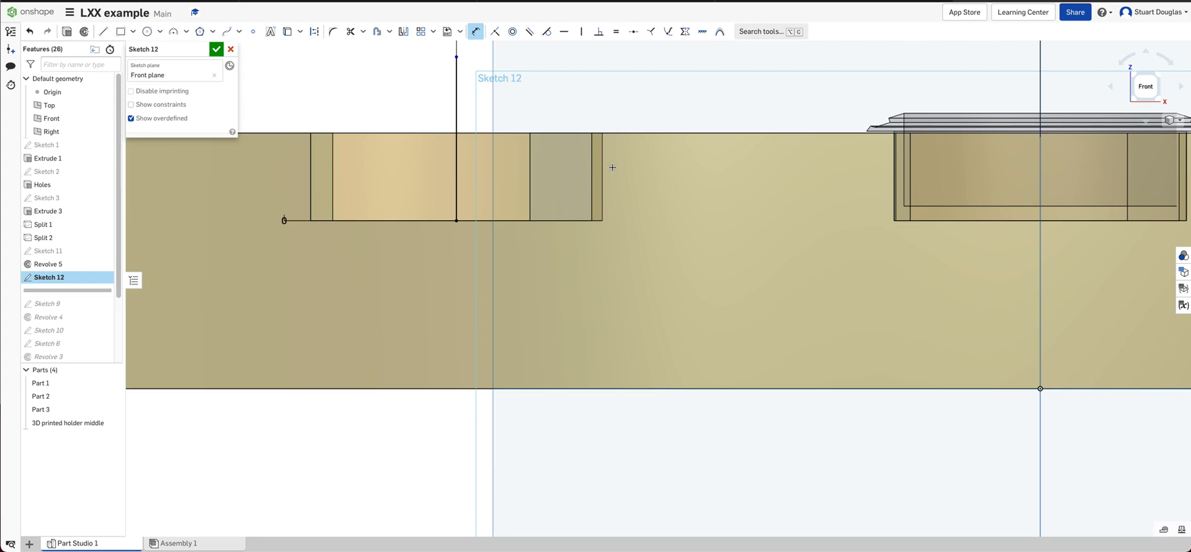
{"action": "left_click", "coordinate": [103, 31]}
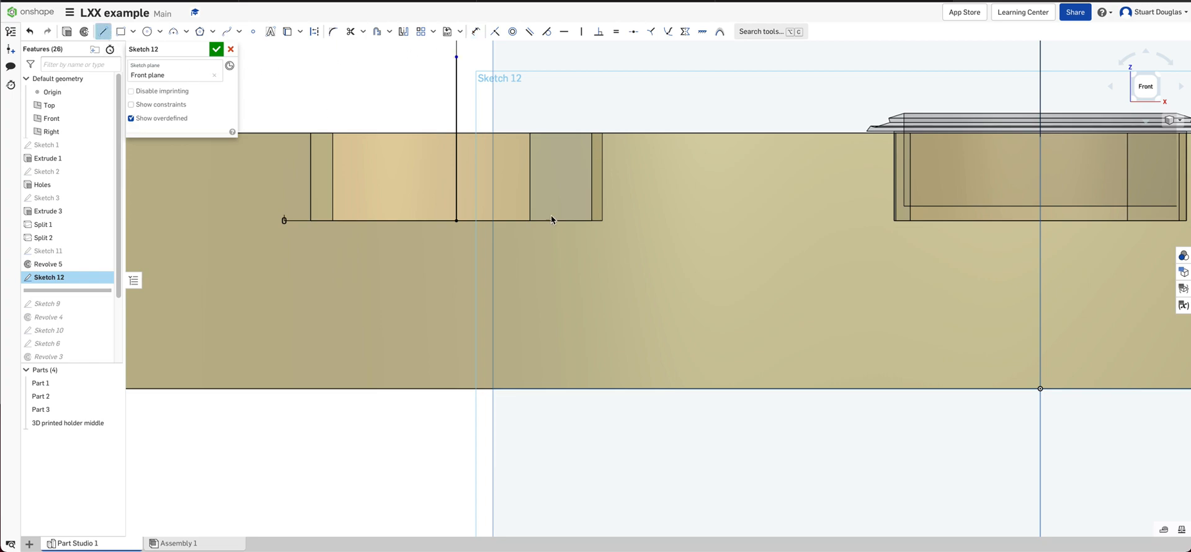